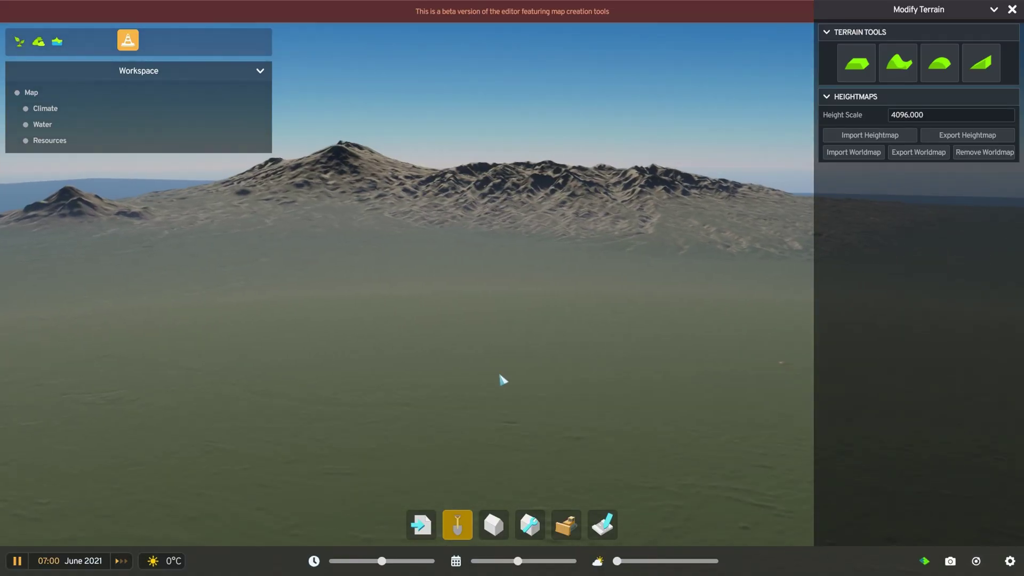
- Examine the open plain and the mountain range on the horizon from several directions
{"action": "middle_click_drag", "start_coordinate": [535, 374], "coordinate": [496, 359]}
{"action": "middle_click_drag", "start_coordinate": [316, 361], "coordinate": [578, 374]}
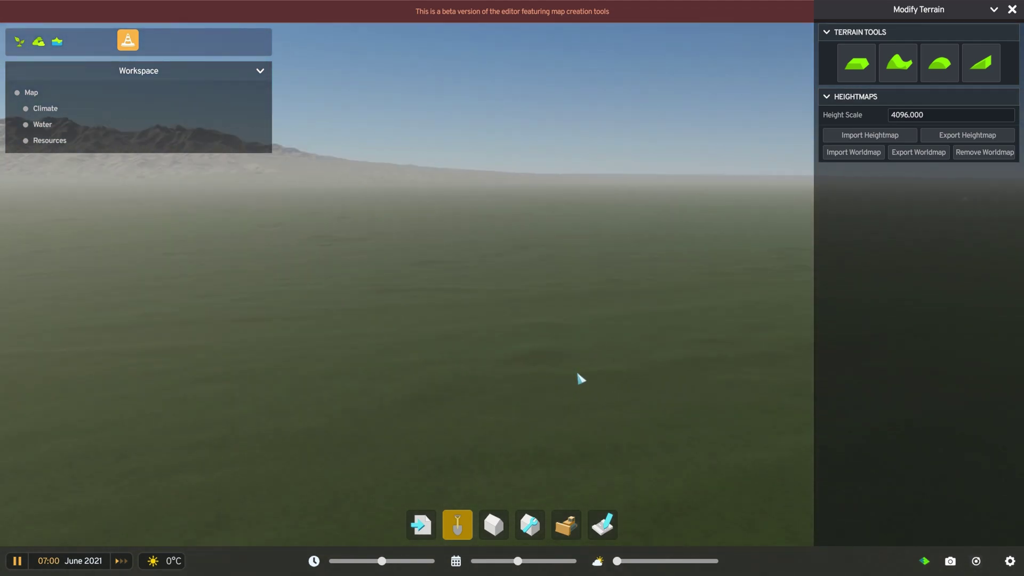
{"action": "middle_click_drag", "start_coordinate": [359, 370], "coordinate": [512, 368]}
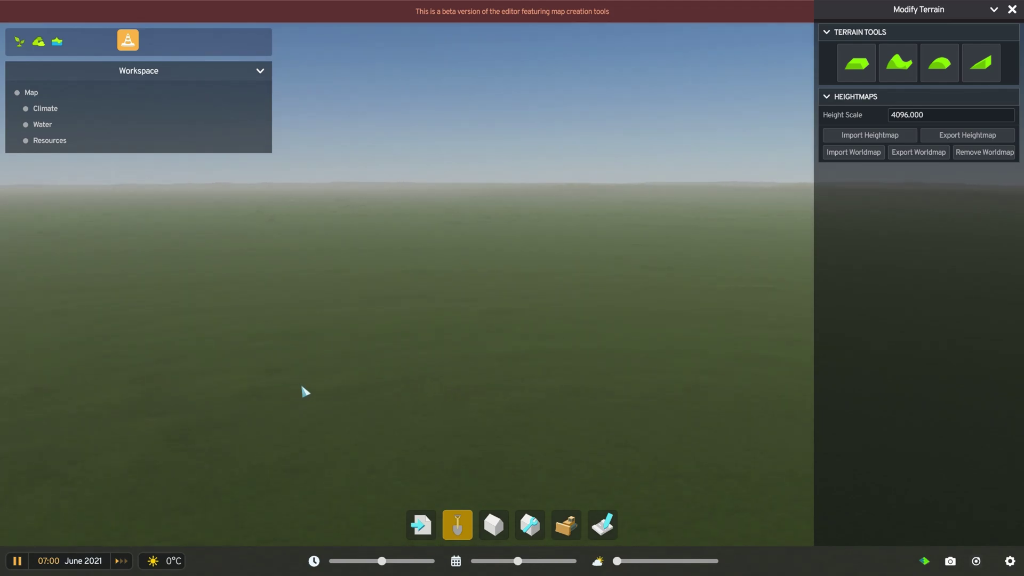
{"action": "middle_click_drag", "start_coordinate": [302, 388], "coordinate": [426, 417]}
{"action": "middle_click_drag", "start_coordinate": [362, 429], "coordinate": [459, 430]}
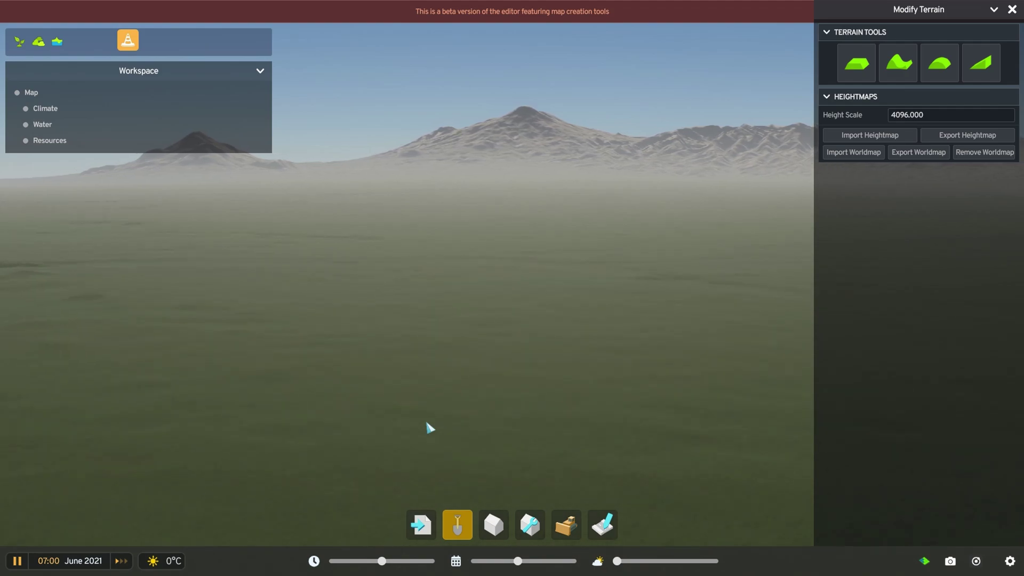
{"action": "key", "text": "a"}
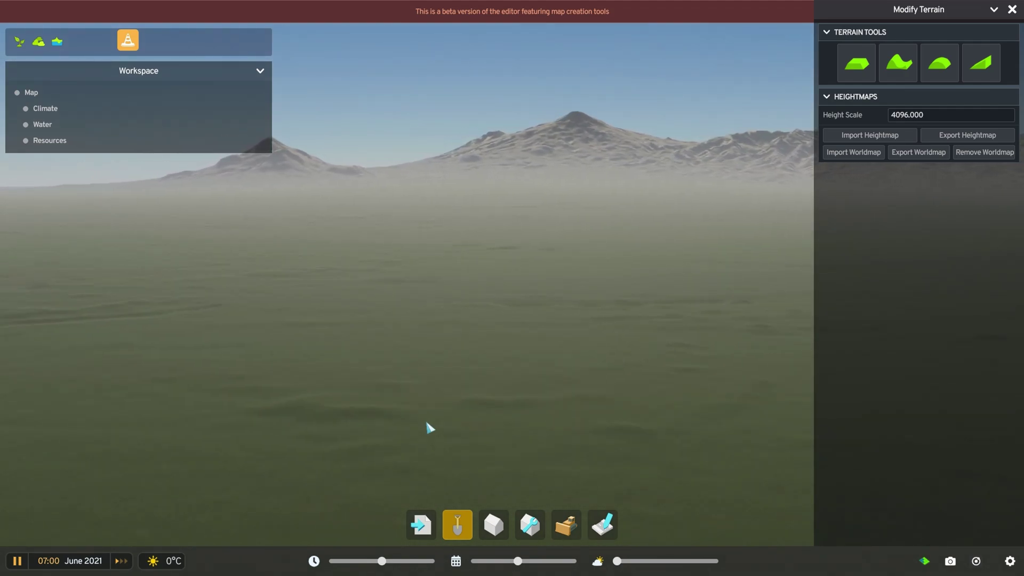
{"action": "middle_click_drag", "start_coordinate": [425, 419], "coordinate": [539, 420]}
{"action": "key", "text": "a"}
{"action": "scroll", "coordinate": [496, 409], "scroll_direction": "down", "scroll_amount": 5}
{"action": "scroll", "coordinate": [500, 388], "scroll_direction": "down", "scroll_amount": 3}
{"action": "scroll", "coordinate": [501, 388], "scroll_direction": "up", "scroll_amount": 5}
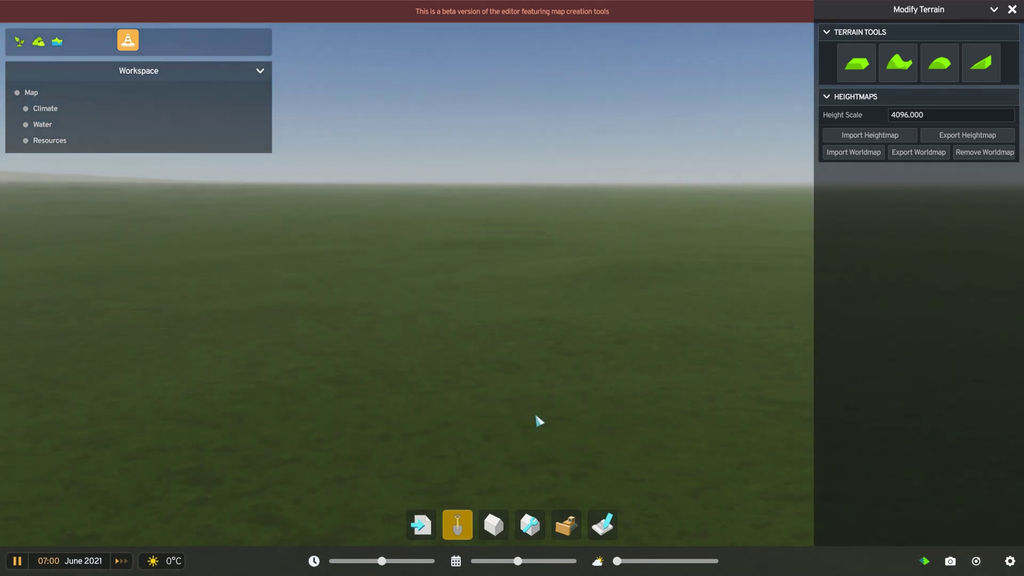
{"action": "middle_click_drag", "start_coordinate": [457, 448], "coordinate": [548, 436]}
{"action": "middle_click_drag", "start_coordinate": [371, 439], "coordinate": [574, 449]}
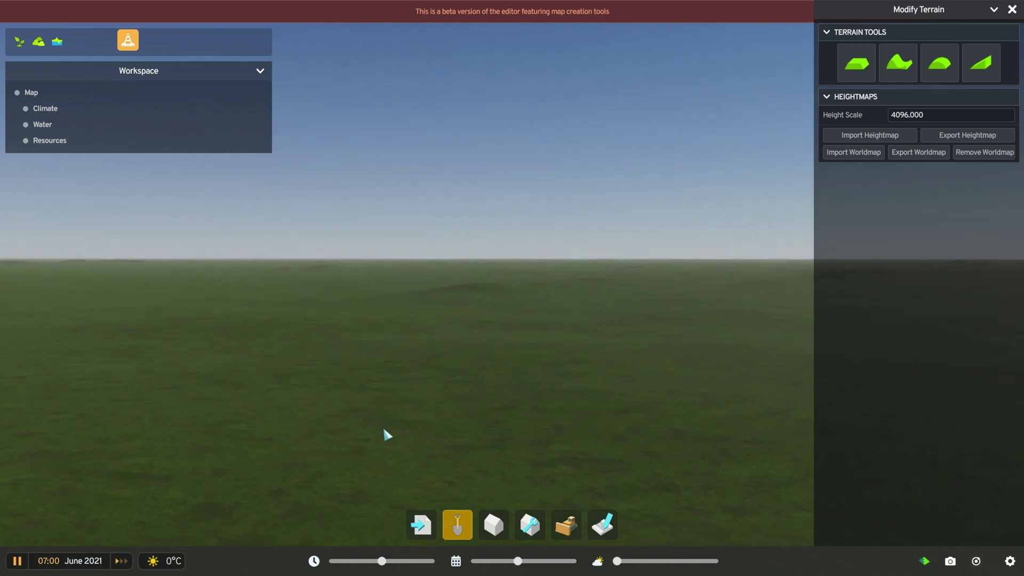
{"action": "middle_click_drag", "start_coordinate": [385, 433], "coordinate": [555, 432]}
{"action": "middle_click_drag", "start_coordinate": [354, 425], "coordinate": [576, 443]}
{"action": "middle_click_drag", "start_coordinate": [425, 425], "coordinate": [585, 433]}
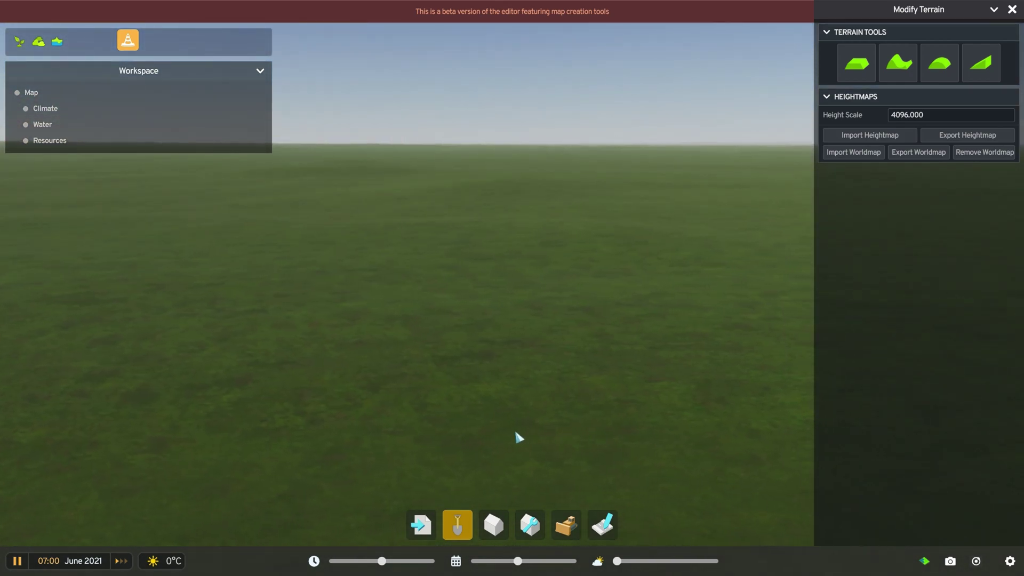
- Inspect the foothills below the mountains and the surrounding plain up to the dashed boundary line
{"action": "scroll", "coordinate": [517, 433], "scroll_direction": "down", "scroll_amount": 10}
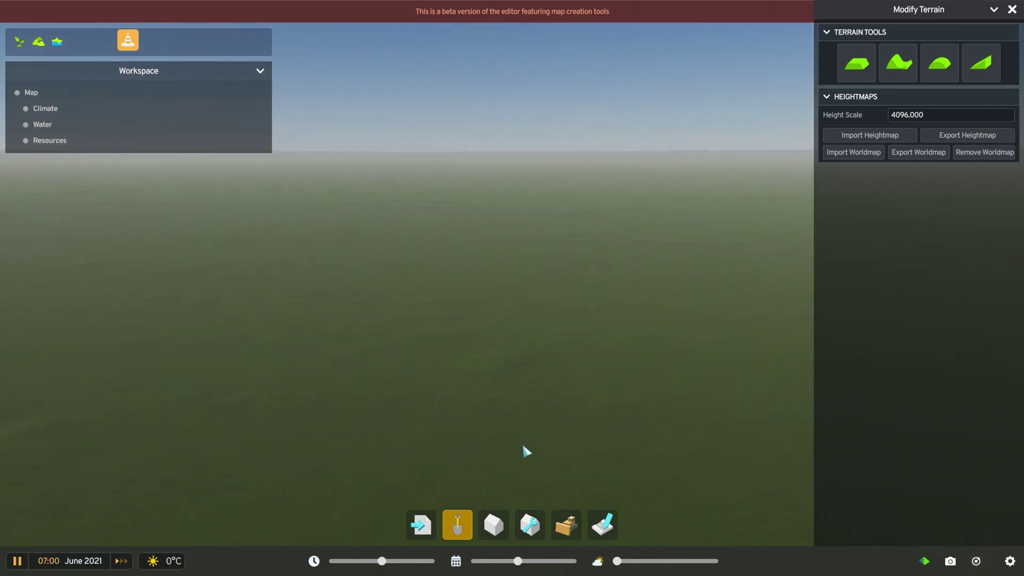
{"action": "middle_click_drag", "start_coordinate": [553, 446], "coordinate": [464, 439]}
{"action": "middle_click_drag", "start_coordinate": [532, 439], "coordinate": [352, 437]}
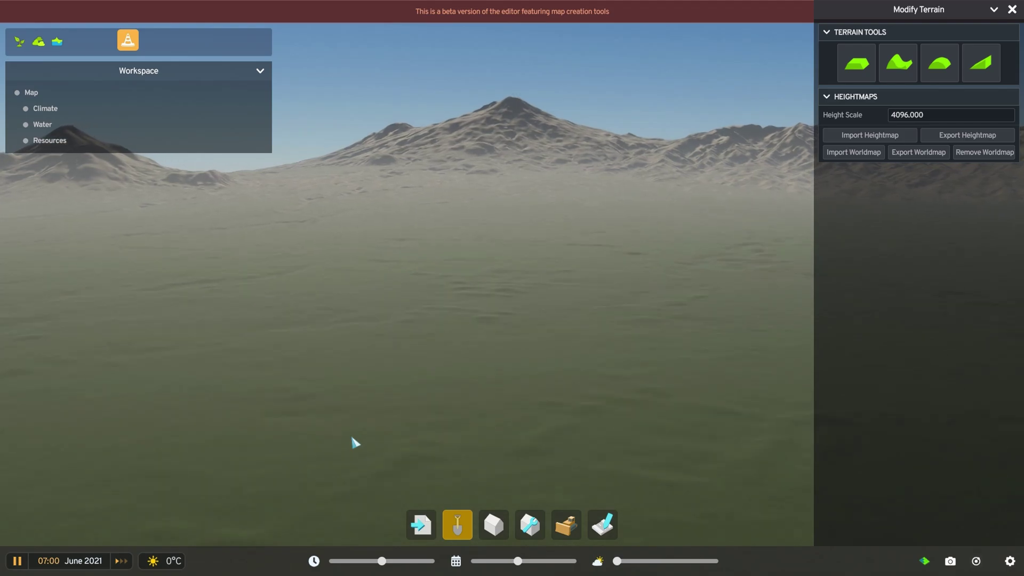
{"action": "scroll", "coordinate": [352, 437], "scroll_direction": "up", "scroll_amount": 1}
{"action": "scroll", "coordinate": [354, 440], "scroll_direction": "up", "scroll_amount": 5}
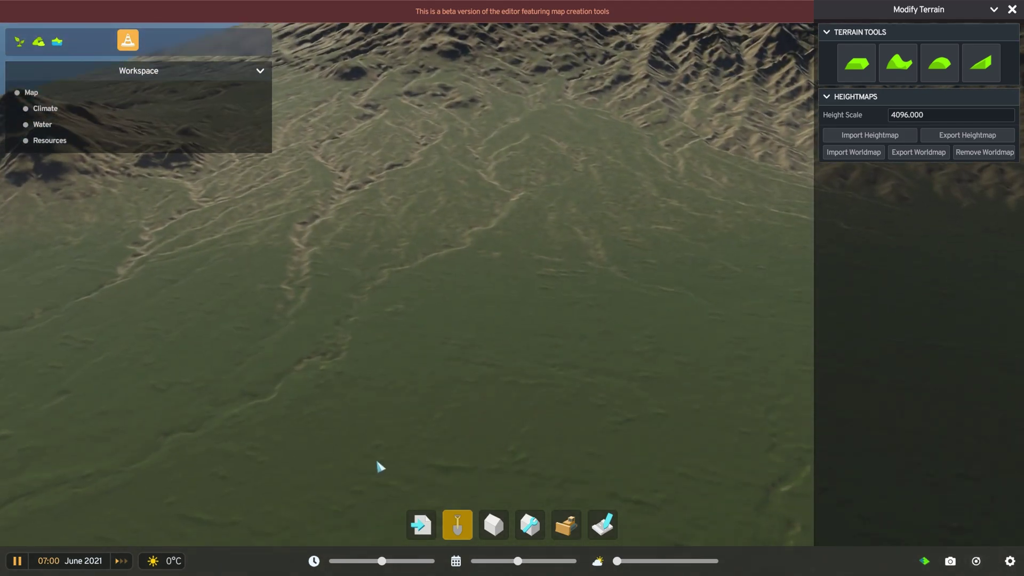
{"action": "middle_click_drag", "start_coordinate": [384, 452], "coordinate": [547, 399]}
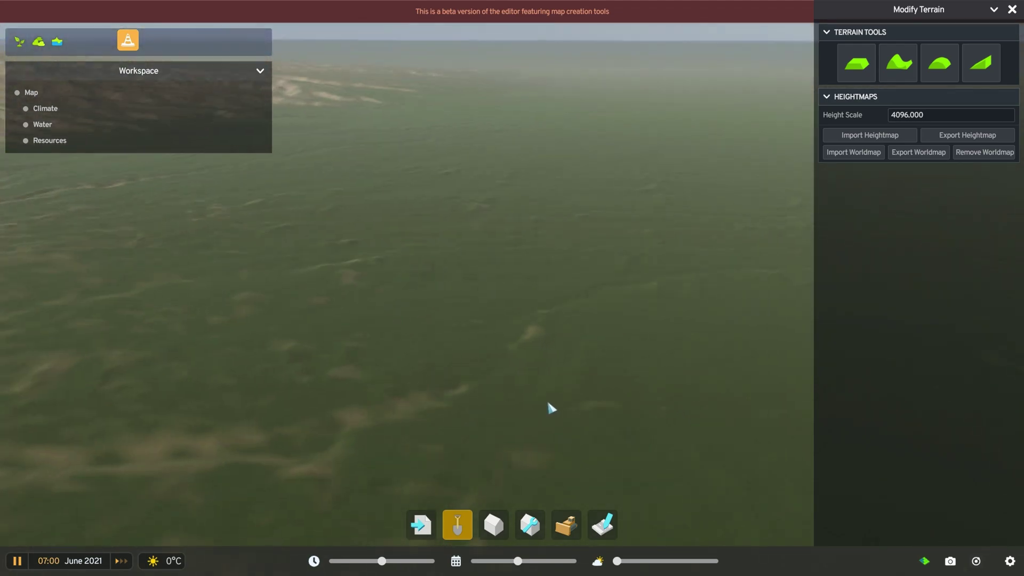
{"action": "key", "text": "s"}
{"action": "key", "text": "d"}
{"action": "key", "text": "w"}
{"action": "key", "text": "a"}
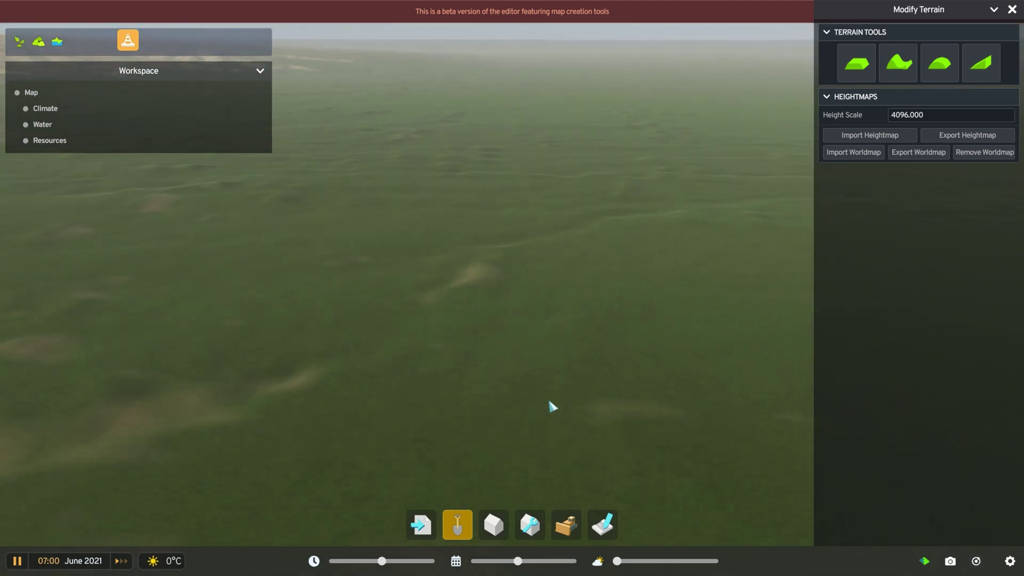
{"action": "middle_click_drag", "start_coordinate": [548, 407], "coordinate": [521, 290]}
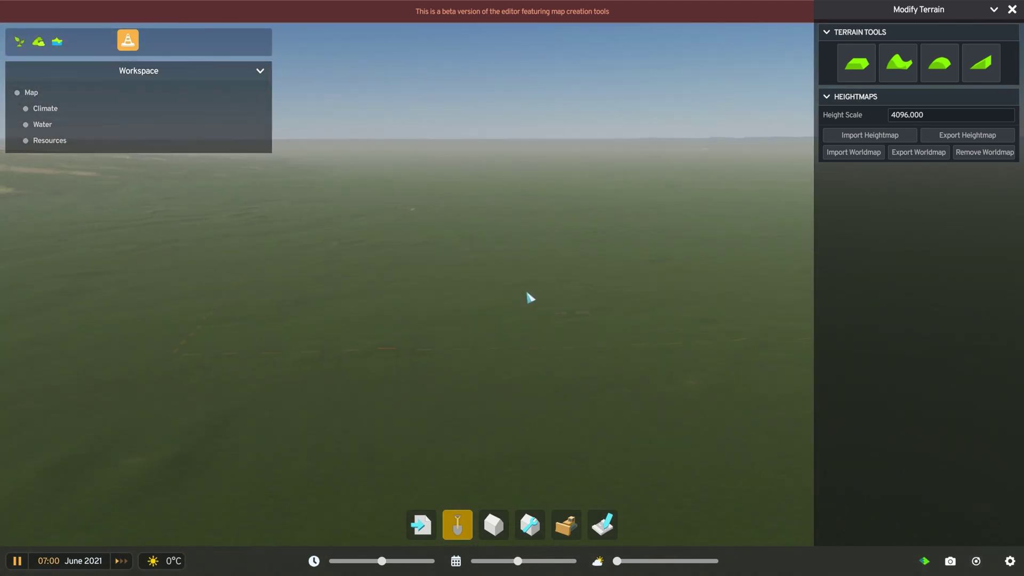
{"action": "middle_click_drag", "start_coordinate": [515, 364], "coordinate": [448, 364]}
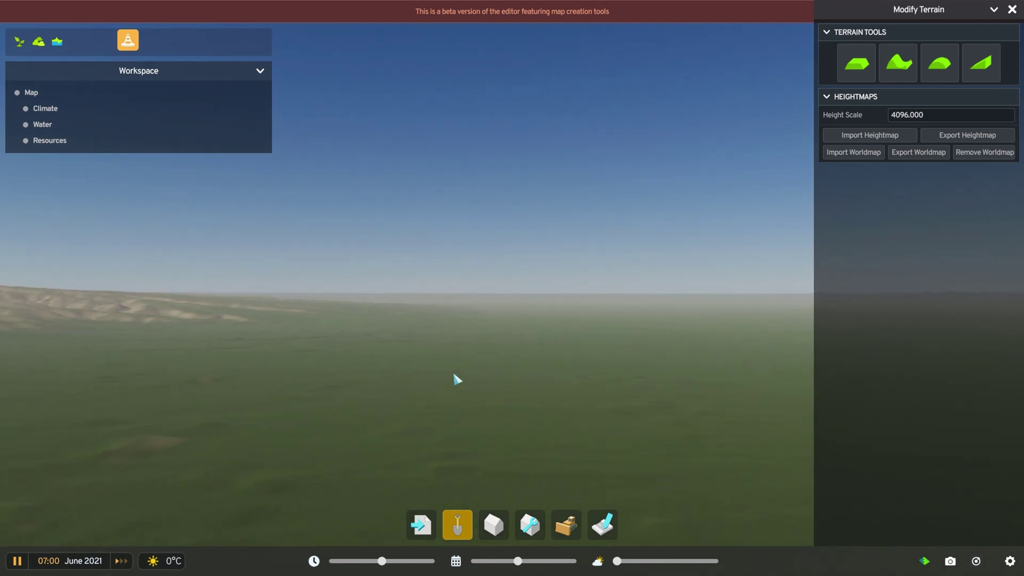
{"action": "middle_click_drag", "start_coordinate": [454, 375], "coordinate": [575, 384]}
{"action": "middle_click_drag", "start_coordinate": [488, 384], "coordinate": [588, 411]}
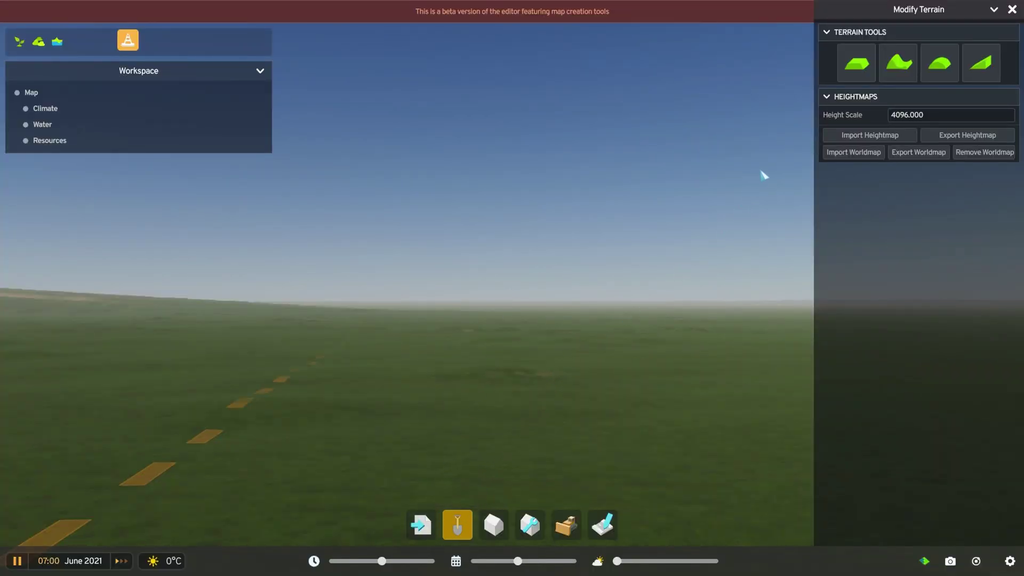
- Sculpt a small spot of terrain at the dashed boundary's corner with the flat-topped terrain tool, Default Brush at size 100 and 50% strength
{"action": "left_click", "coordinate": [853, 67]}
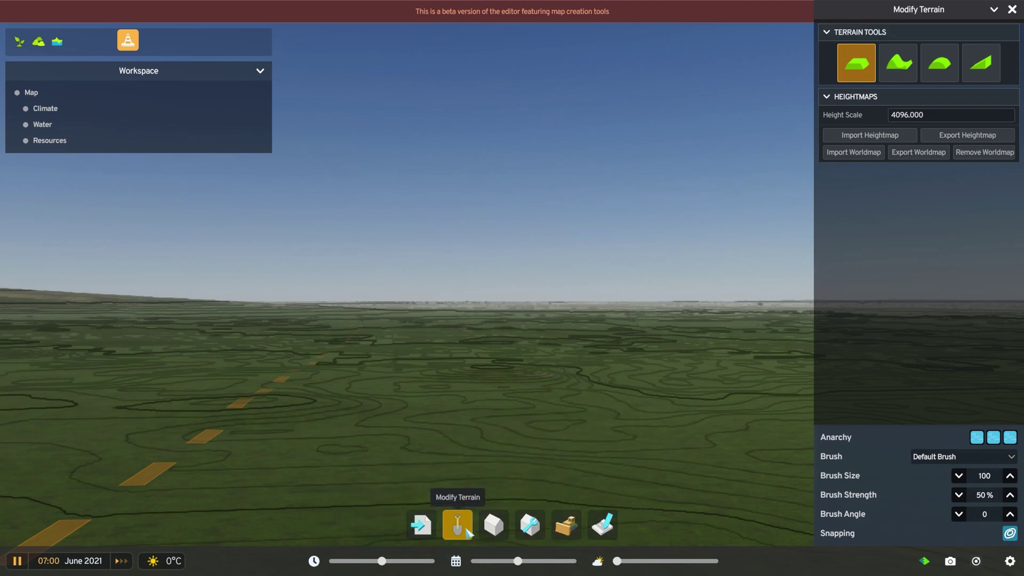
{"action": "left_click", "coordinate": [841, 65]}
{"action": "middle_click_drag", "start_coordinate": [606, 280], "coordinate": [491, 360]}
{"action": "scroll", "coordinate": [492, 360], "scroll_direction": "down", "scroll_amount": 5}
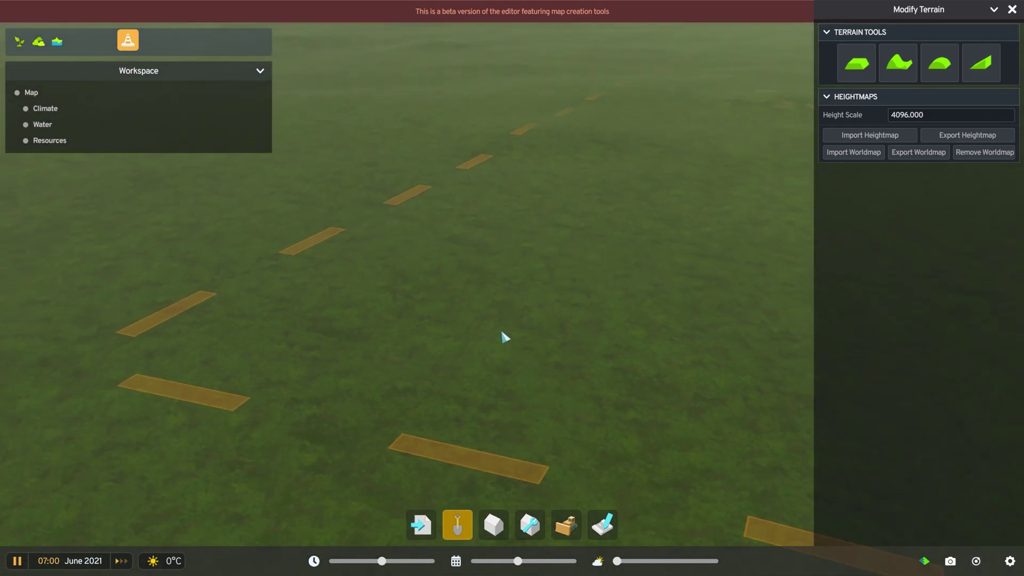
{"action": "left_click", "coordinate": [853, 64]}
{"action": "scroll", "coordinate": [547, 291], "scroll_direction": "up", "scroll_amount": 3}
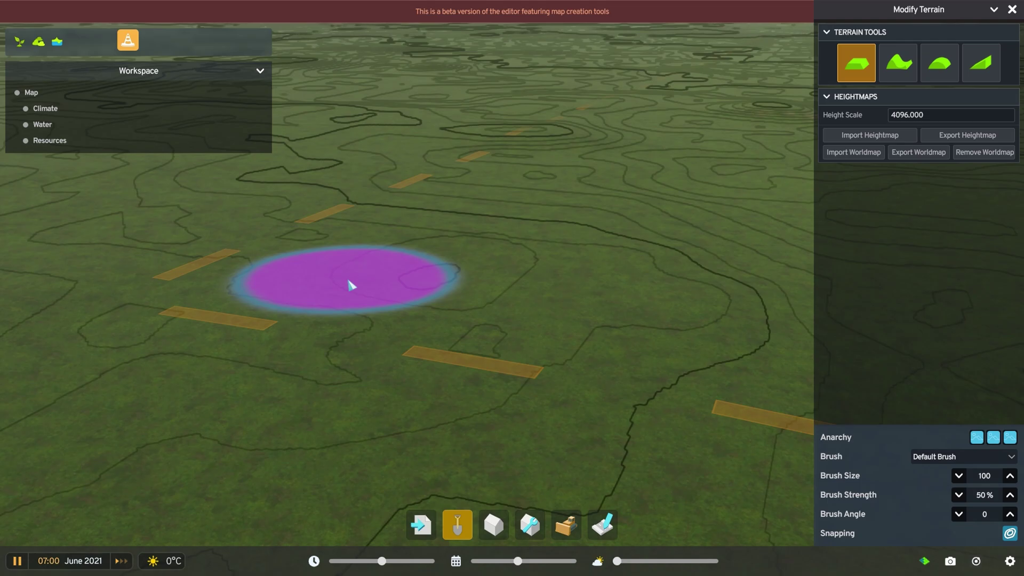
{"action": "scroll", "coordinate": [349, 280], "scroll_direction": "down", "scroll_amount": 4}
{"action": "mouse_move", "coordinate": [370, 277]}
{"action": "middle_mouse_down"}
{"action": "mouse_move", "coordinate": [675, 320]}
{"action": "mouse_move", "coordinate": [747, 303]}
{"action": "middle_mouse_up"}
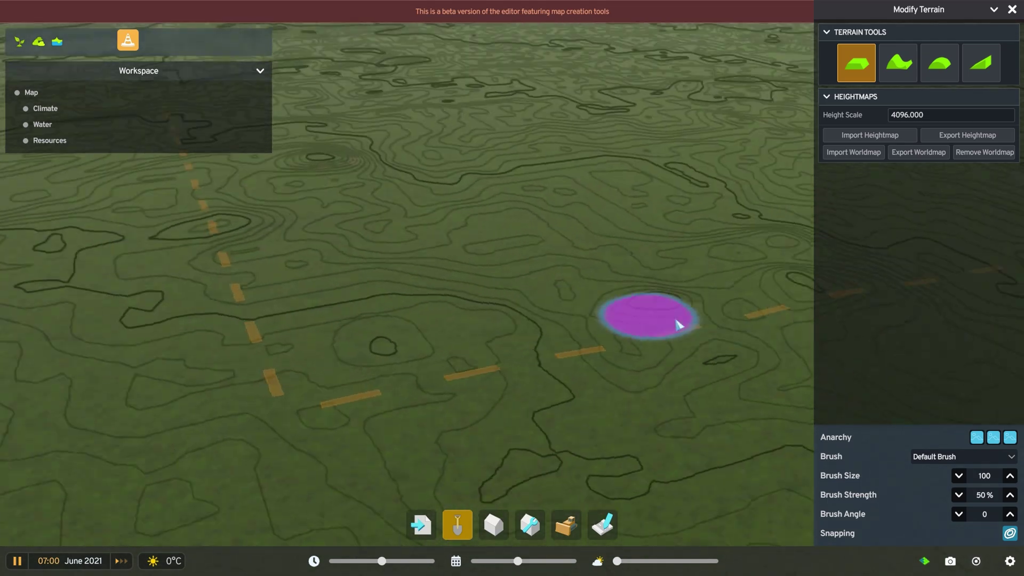
{"action": "scroll", "coordinate": [747, 301], "scroll_direction": "down", "scroll_amount": 3}
{"action": "key", "text": "d"}
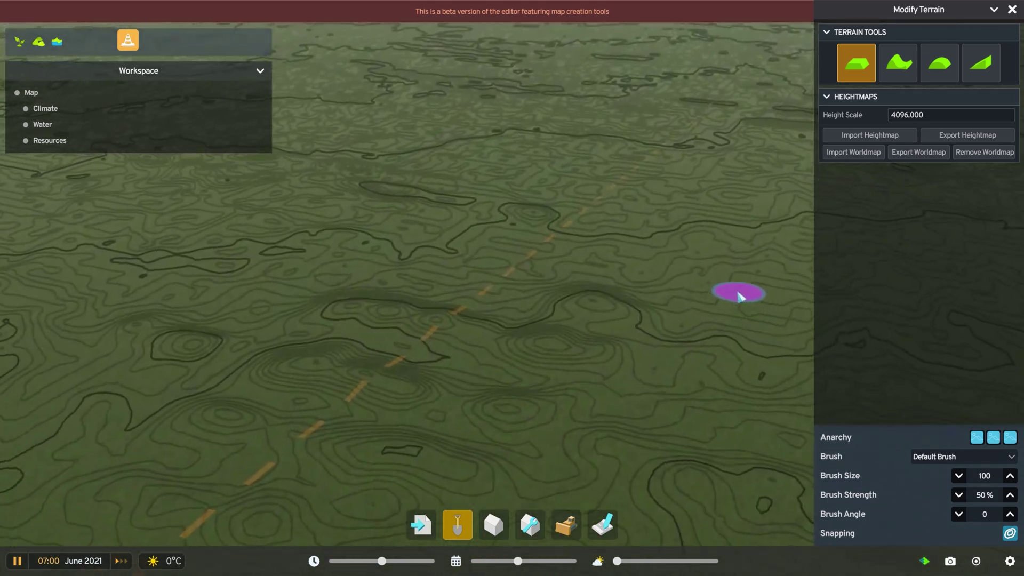
{"action": "key", "text": "d"}
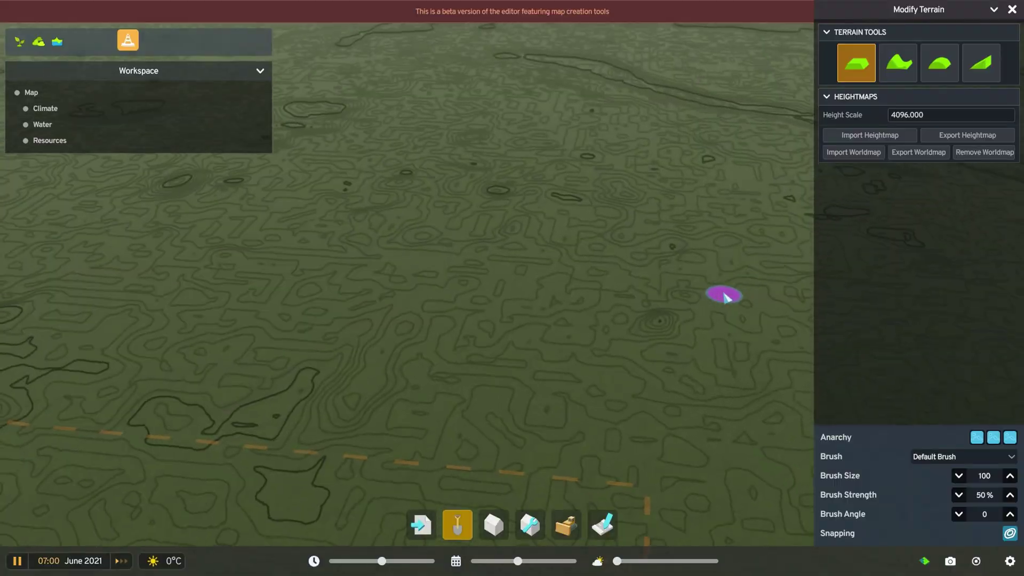
{"action": "scroll", "coordinate": [725, 297], "scroll_direction": "up", "scroll_amount": 3}
{"action": "middle_click_drag", "start_coordinate": [709, 291], "coordinate": [607, 307]}
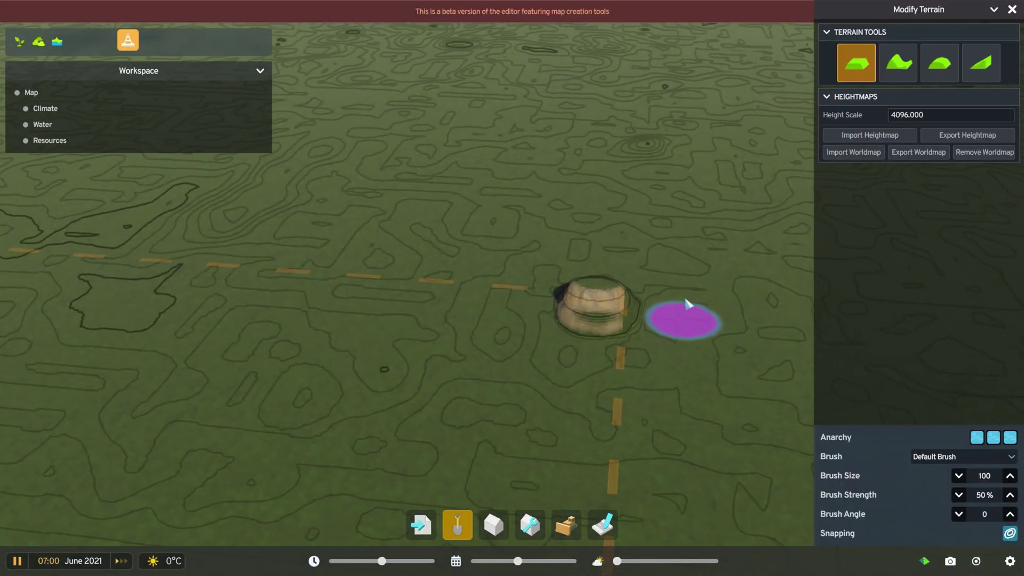
- Set the brush size to 350 and flatten a strip of terrain beginning at a corner of the dashed boundary
{"action": "middle_click_drag", "start_coordinate": [686, 315], "coordinate": [445, 272]}
{"action": "scroll", "coordinate": [592, 261], "scroll_direction": "up", "scroll_amount": 3}
{"action": "scroll", "coordinate": [444, 271], "scroll_direction": "up", "scroll_amount": 5}
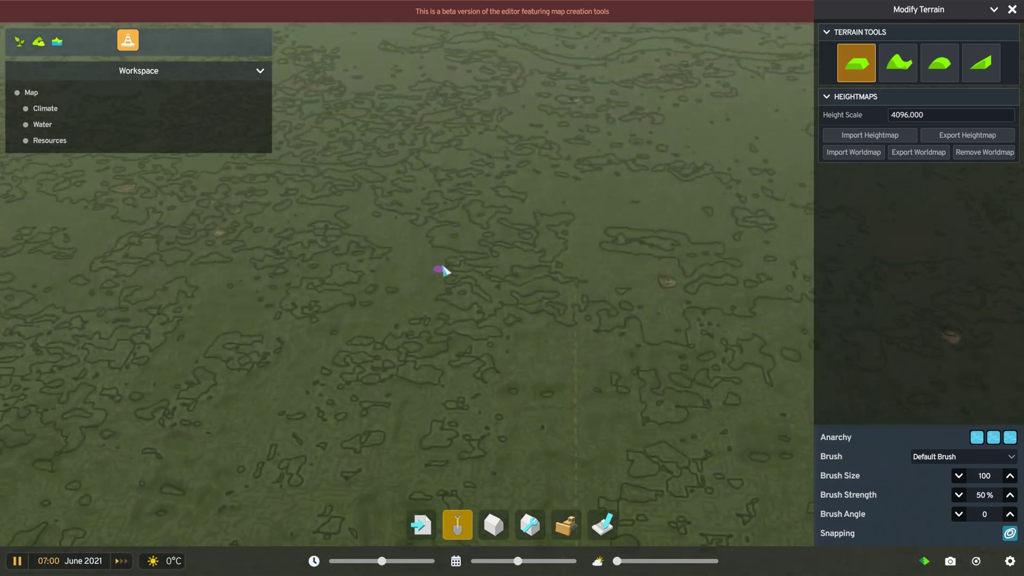
{"action": "scroll", "coordinate": [445, 271], "scroll_direction": "down", "scroll_amount": 5}
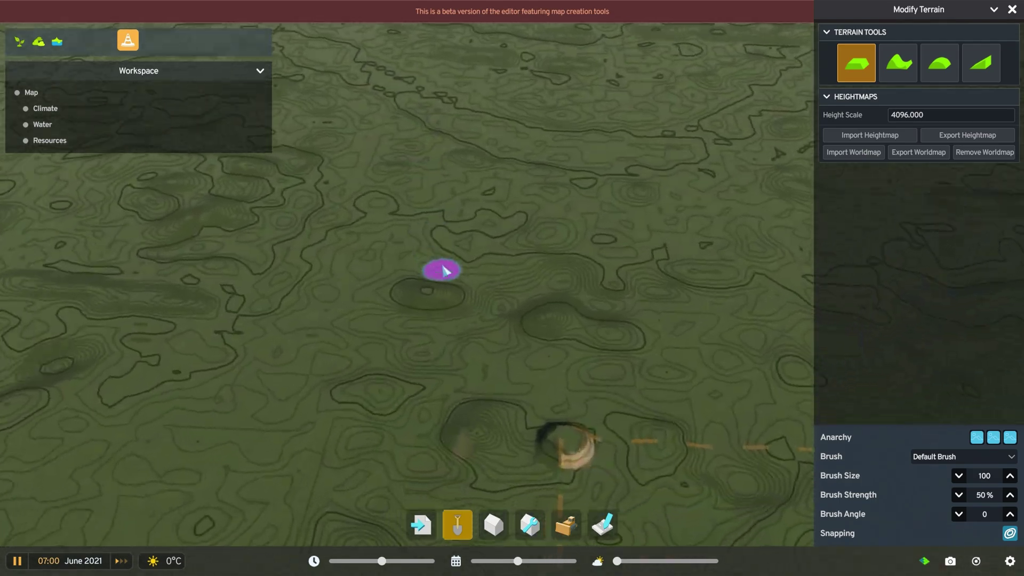
{"action": "middle_click_drag", "start_coordinate": [446, 270], "coordinate": [546, 440]}
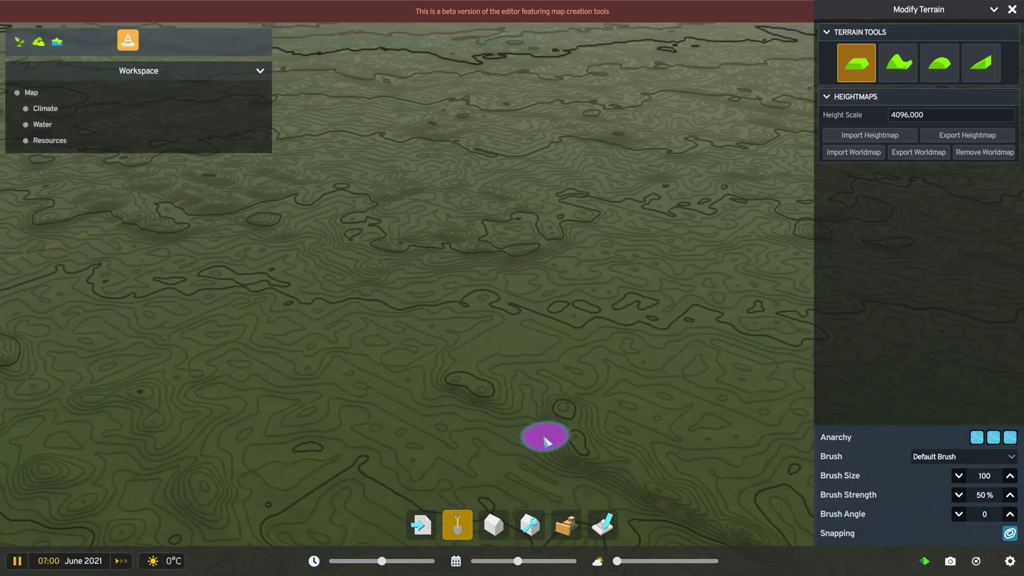
{"action": "key", "text": "w"}
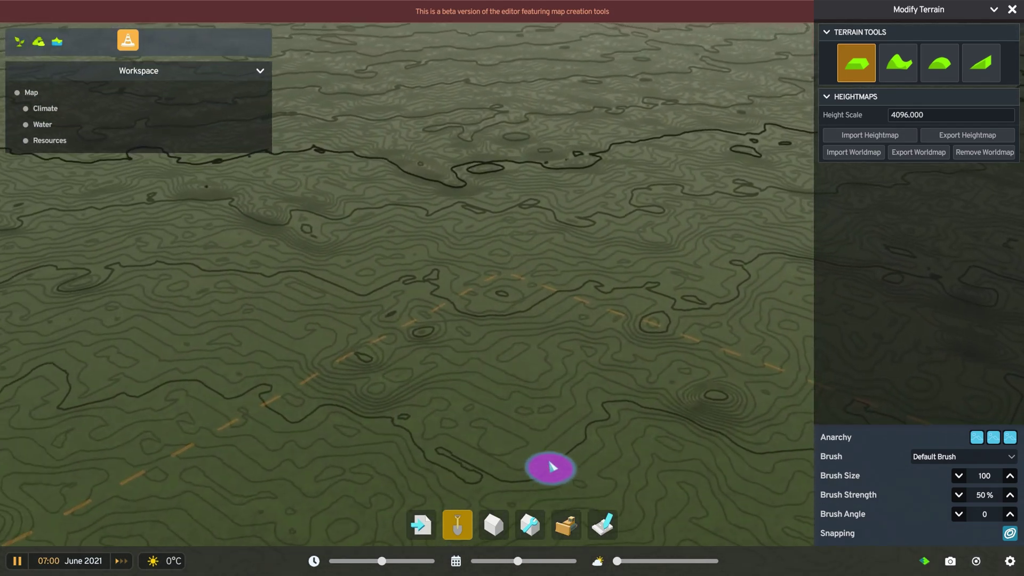
{"action": "key", "text": "w"}
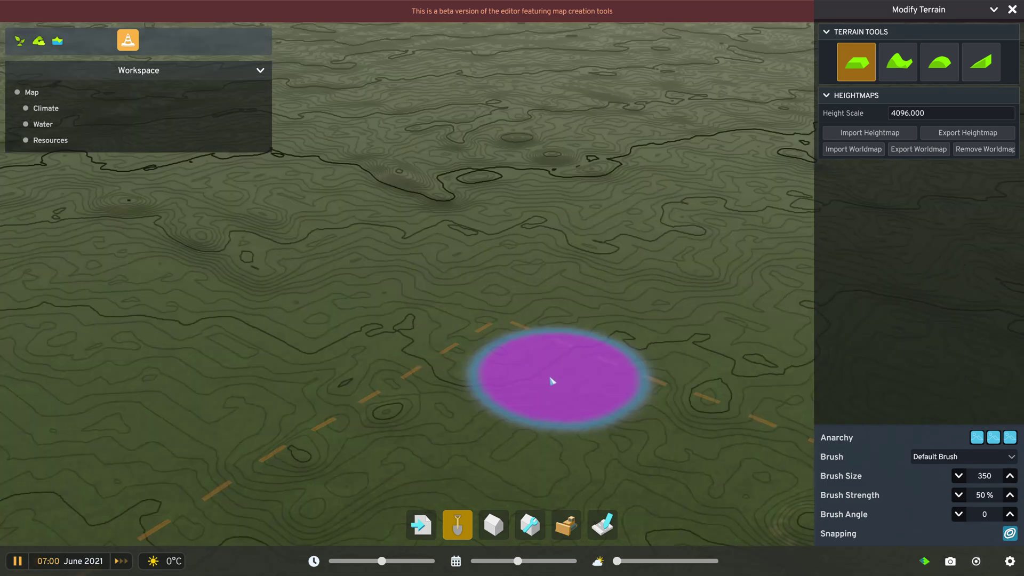
{"action": "scroll", "coordinate": [550, 382], "scroll_direction": "down", "scroll_amount": 5}
{"action": "left_click_drag", "start_coordinate": [542, 384], "coordinate": [274, 350]}
{"action": "key", "text": "a"}
{"action": "mouse_move", "coordinate": [338, 354]}
{"action": "middle_mouse_down"}
{"action": "mouse_move", "coordinate": [343, 391]}
{"action": "mouse_move", "coordinate": [568, 393]}
{"action": "middle_mouse_up"}
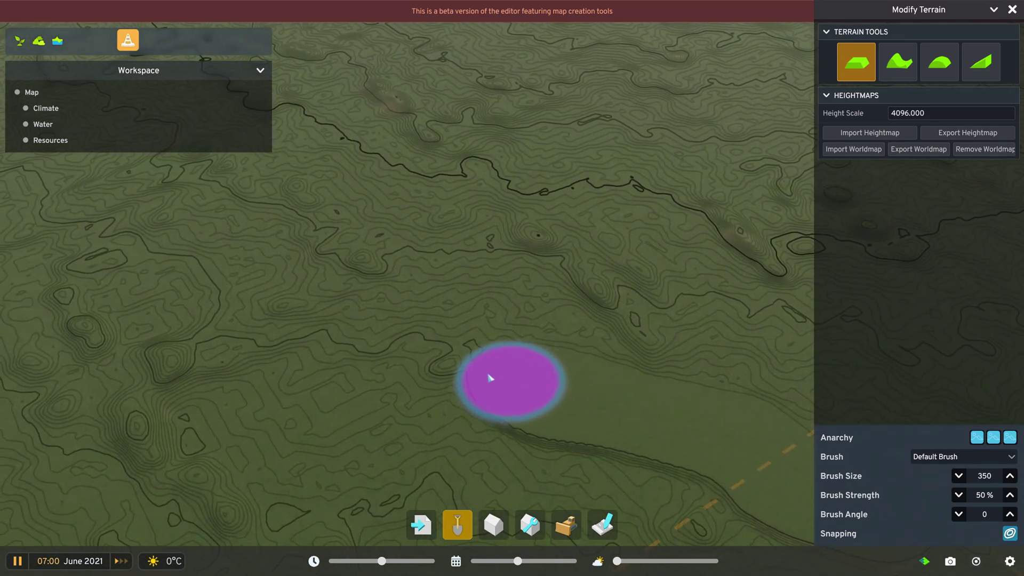
- Extend the flattened strip across the uneven terrain beyond the dashed boundary with the size 350 brush
{"action": "left_click_drag", "start_coordinate": [489, 377], "coordinate": [274, 354]}
{"action": "middle_click_drag", "start_coordinate": [186, 274], "coordinate": [276, 352]}
{"action": "key", "text": "w"}
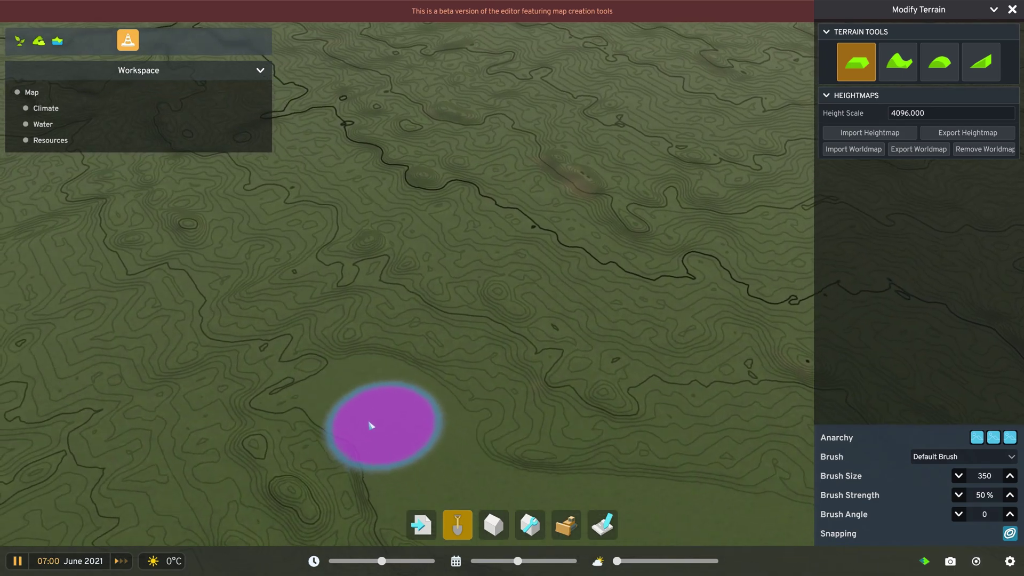
{"action": "left_click_drag", "start_coordinate": [370, 425], "coordinate": [194, 319]}
{"action": "middle_click_drag", "start_coordinate": [193, 319], "coordinate": [418, 450]}
{"action": "key", "text": "w"}
{"action": "mouse_move", "coordinate": [418, 450]}
{"action": "left_mouse_down"}
{"action": "mouse_move", "coordinate": [320, 354]}
{"action": "mouse_move", "coordinate": [235, 238]}
{"action": "left_mouse_up"}
{"action": "middle_click_drag", "start_coordinate": [236, 237], "coordinate": [416, 401]}
{"action": "key", "text": "w"}
{"action": "key", "text": "a"}
{"action": "mouse_move", "coordinate": [500, 395]}
{"action": "left_mouse_down"}
{"action": "mouse_move", "coordinate": [361, 347]}
{"action": "mouse_move", "coordinate": [132, 331]}
{"action": "left_mouse_up"}
{"action": "middle_click_drag", "start_coordinate": [370, 360], "coordinate": [189, 314]}
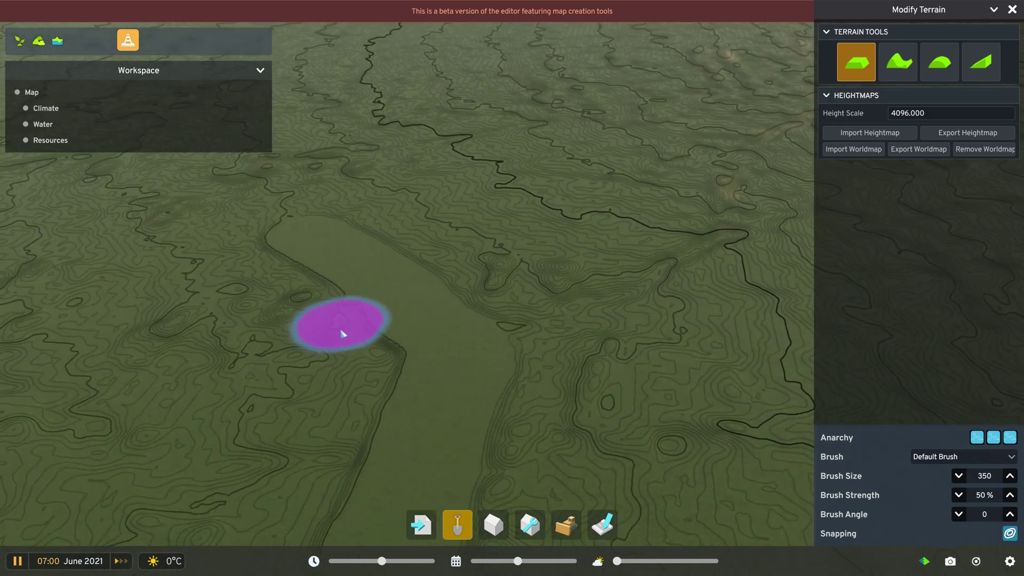
- Set the brush size to 2,400 and strength to 100%, and widen the flattened strip into a large level area
{"action": "middle_click_drag", "start_coordinate": [343, 333], "coordinate": [270, 356]}
{"action": "key", "text": "w"}
{"action": "mouse_move", "coordinate": [350, 360]}
{"action": "left_mouse_down"}
{"action": "mouse_move", "coordinate": [337, 185]}
{"action": "mouse_move", "coordinate": [325, 422]}
{"action": "mouse_move", "coordinate": [279, 200]}
{"action": "mouse_move", "coordinate": [297, 457]}
{"action": "mouse_move", "coordinate": [364, 361]}
{"action": "mouse_move", "coordinate": [373, 368]}
{"action": "left_mouse_up"}
{"action": "key", "text": "s"}
{"action": "key", "text": "w"}
{"action": "key", "text": "w"}
{"action": "middle_click_drag", "start_coordinate": [665, 404], "coordinate": [578, 356]}
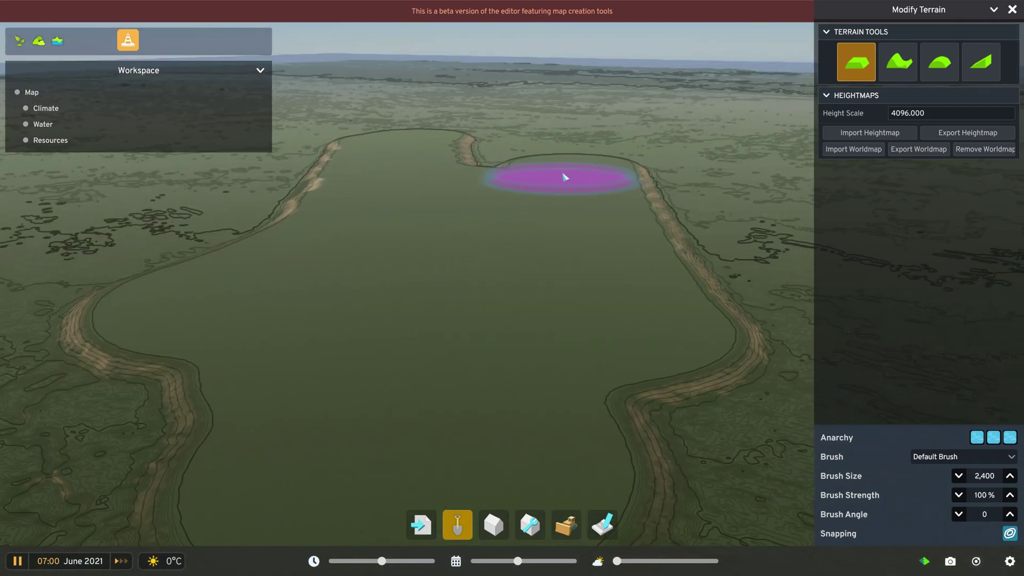
- Set the brush size to 5,000 and flatten the remaining uneven plain out toward the map's edge
{"action": "mouse_move", "coordinate": [562, 176]}
{"action": "middle_mouse_down"}
{"action": "mouse_move", "coordinate": [576, 313]}
{"action": "mouse_move", "coordinate": [553, 366]}
{"action": "mouse_move", "coordinate": [680, 427]}
{"action": "middle_mouse_up"}
{"action": "mouse_move", "coordinate": [680, 427]}
{"action": "left_mouse_down"}
{"action": "mouse_move", "coordinate": [672, 304]}
{"action": "mouse_move", "coordinate": [621, 251]}
{"action": "mouse_move", "coordinate": [635, 364]}
{"action": "mouse_move", "coordinate": [146, 450]}
{"action": "mouse_move", "coordinate": [384, 359]}
{"action": "mouse_move", "coordinate": [550, 176]}
{"action": "mouse_move", "coordinate": [567, 212]}
{"action": "mouse_move", "coordinate": [489, 416]}
{"action": "mouse_move", "coordinate": [409, 123]}
{"action": "mouse_move", "coordinate": [544, 200]}
{"action": "mouse_move", "coordinate": [667, 110]}
{"action": "left_mouse_up"}
{"action": "key", "text": "a"}
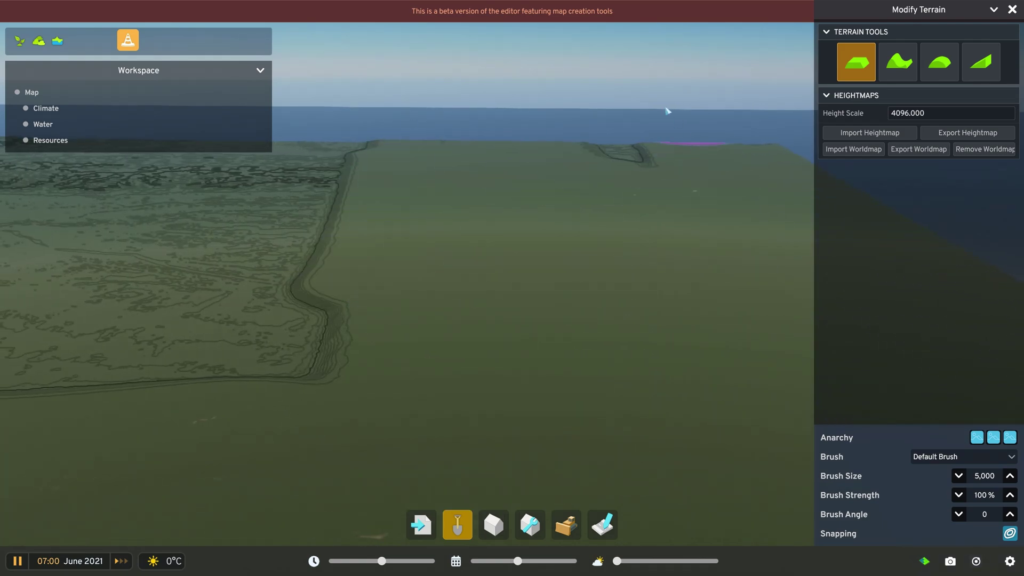
{"action": "key", "text": "a"}
{"action": "mouse_move", "coordinate": [616, 158]}
{"action": "left_mouse_down"}
{"action": "mouse_move", "coordinate": [531, 400]}
{"action": "mouse_move", "coordinate": [405, 151]}
{"action": "mouse_move", "coordinate": [339, 381]}
{"action": "mouse_move", "coordinate": [407, 389]}
{"action": "left_mouse_up"}
{"action": "key", "text": "a"}
{"action": "left_click_drag", "start_coordinate": [407, 389], "coordinate": [404, 442]}
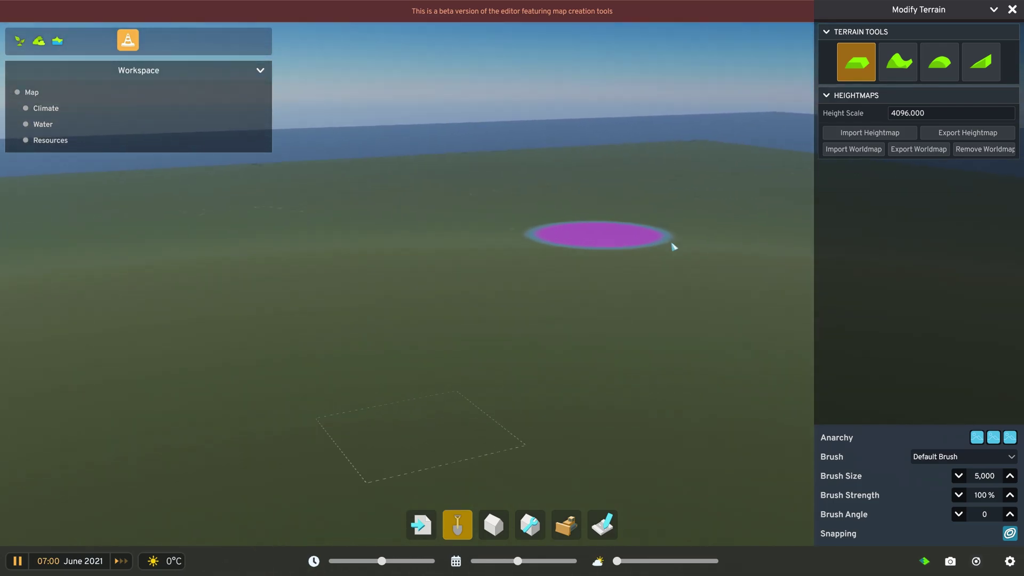
- Reduce the brush size to 3,700 and examine the map overlay around Mojokerto, Sumobito, Trowulan and Jatirejo
{"action": "key", "text": "d"}
{"action": "mouse_move", "coordinate": [674, 246]}
{"action": "middle_mouse_down"}
{"action": "mouse_move", "coordinate": [611, 239]}
{"action": "mouse_move", "coordinate": [535, 261]}
{"action": "mouse_move", "coordinate": [343, 181]}
{"action": "mouse_move", "coordinate": [295, 177]}
{"action": "mouse_move", "coordinate": [386, 181]}
{"action": "middle_mouse_up"}
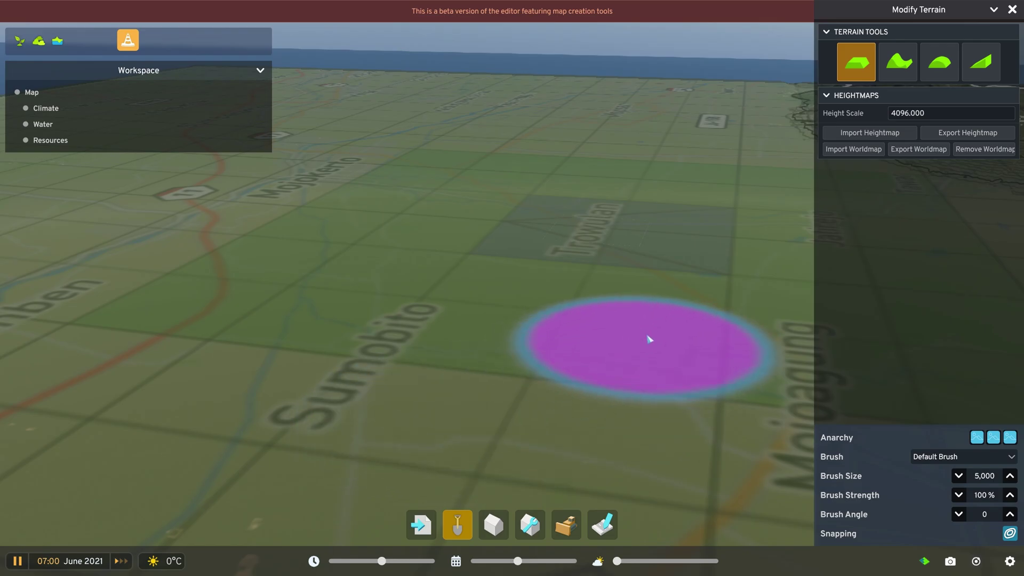
{"action": "left_click", "coordinate": [957, 478]}
{"action": "mouse_move", "coordinate": [242, 382]}
{"action": "middle_mouse_down"}
{"action": "mouse_move", "coordinate": [433, 388]}
{"action": "mouse_move", "coordinate": [473, 369]}
{"action": "middle_mouse_up"}
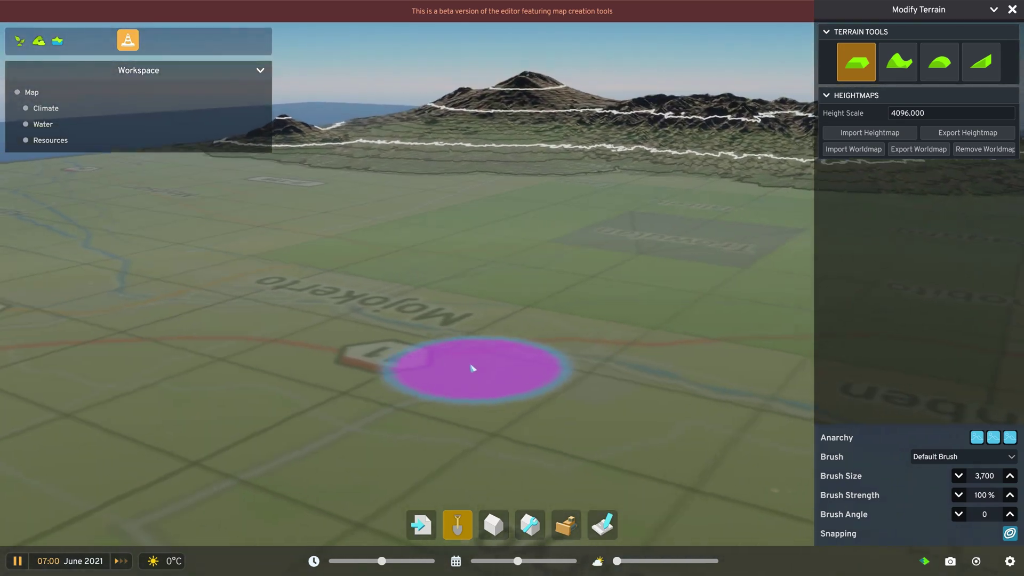
{"action": "middle_click_drag", "start_coordinate": [370, 400], "coordinate": [471, 423]}
{"action": "mouse_move", "coordinate": [320, 458]}
{"action": "middle_mouse_down"}
{"action": "mouse_move", "coordinate": [369, 449]}
{"action": "mouse_move", "coordinate": [279, 411]}
{"action": "mouse_move", "coordinate": [309, 475]}
{"action": "mouse_move", "coordinate": [435, 423]}
{"action": "mouse_move", "coordinate": [364, 411]}
{"action": "mouse_move", "coordinate": [425, 366]}
{"action": "mouse_move", "coordinate": [468, 398]}
{"action": "mouse_move", "coordinate": [418, 396]}
{"action": "mouse_move", "coordinate": [405, 424]}
{"action": "mouse_move", "coordinate": [372, 415]}
{"action": "mouse_move", "coordinate": [485, 464]}
{"action": "mouse_move", "coordinate": [363, 446]}
{"action": "mouse_move", "coordinate": [510, 431]}
{"action": "middle_mouse_up"}
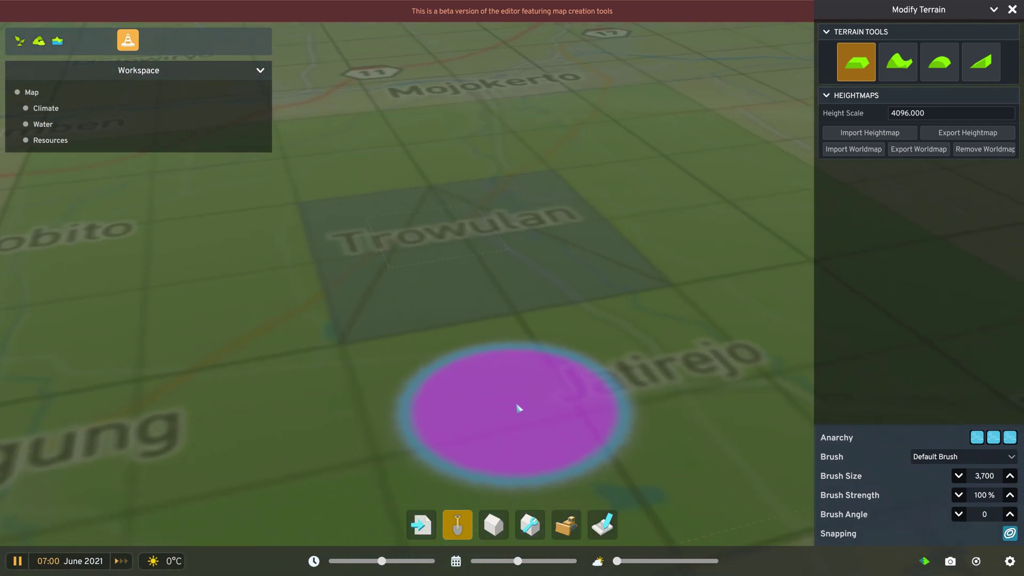
{"action": "middle_click_drag", "start_coordinate": [433, 445], "coordinate": [633, 471]}
{"action": "key", "text": "Escape"}
{"action": "middle_click_drag", "start_coordinate": [516, 455], "coordinate": [605, 425]}
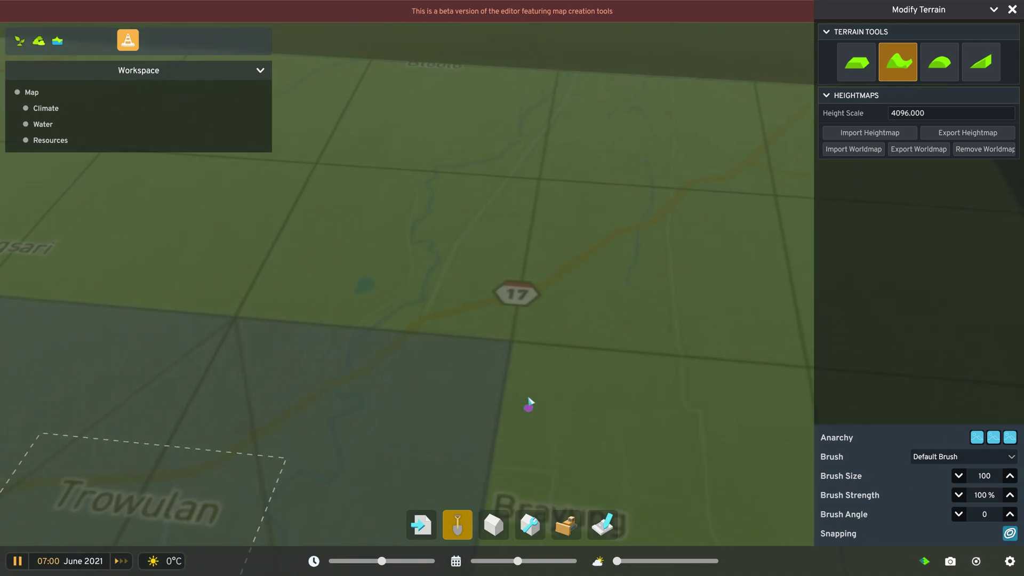
- Dig a pit with the size 100 Shift Terrain tool where the overlay's river meets the dashed map boundary near Blooto
{"action": "key", "text": "w"}
{"action": "key", "text": "d"}
{"action": "middle_click_drag", "start_coordinate": [592, 343], "coordinate": [587, 464]}
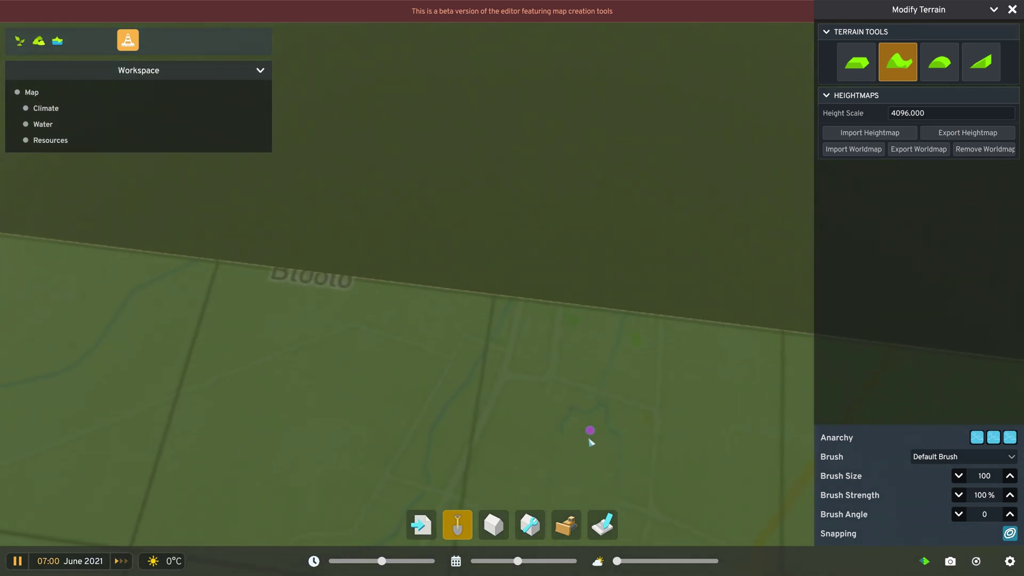
{"action": "key", "text": "w"}
{"action": "scroll", "coordinate": [587, 464], "scroll_direction": "up", "scroll_amount": 5}
{"action": "key", "text": "s"}
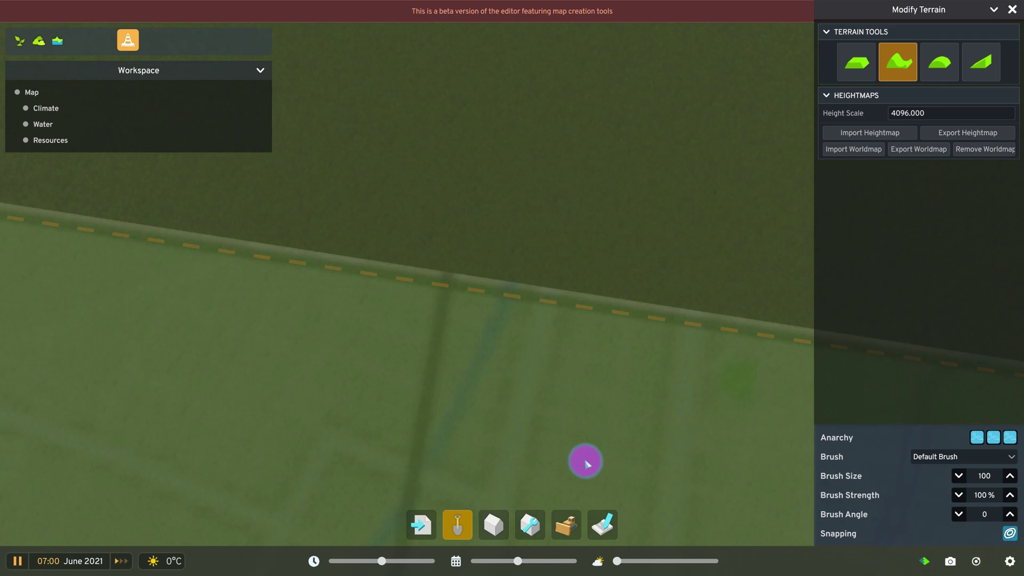
{"action": "middle_click_drag", "start_coordinate": [586, 462], "coordinate": [568, 425]}
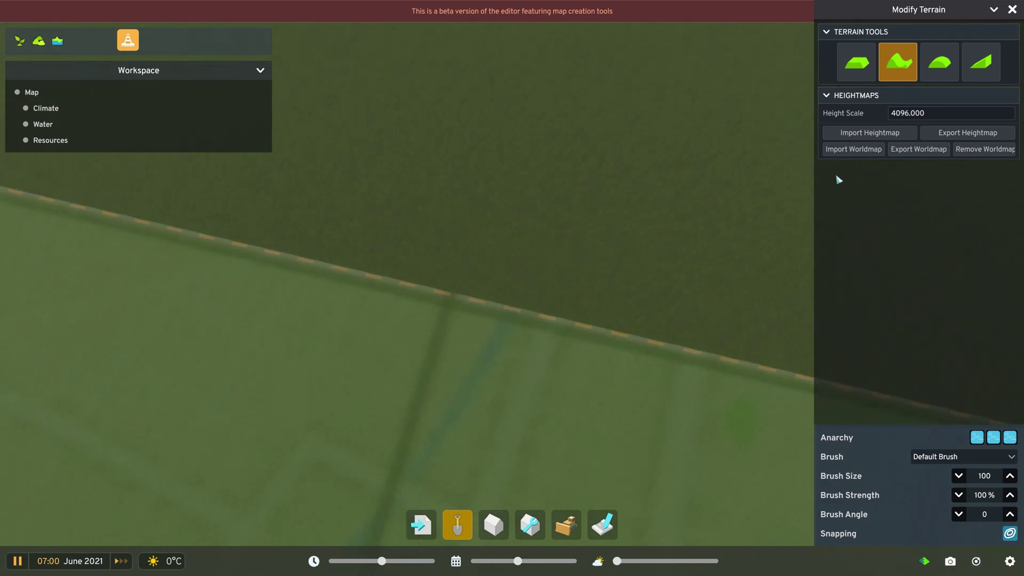
{"action": "left_click", "coordinate": [897, 55]}
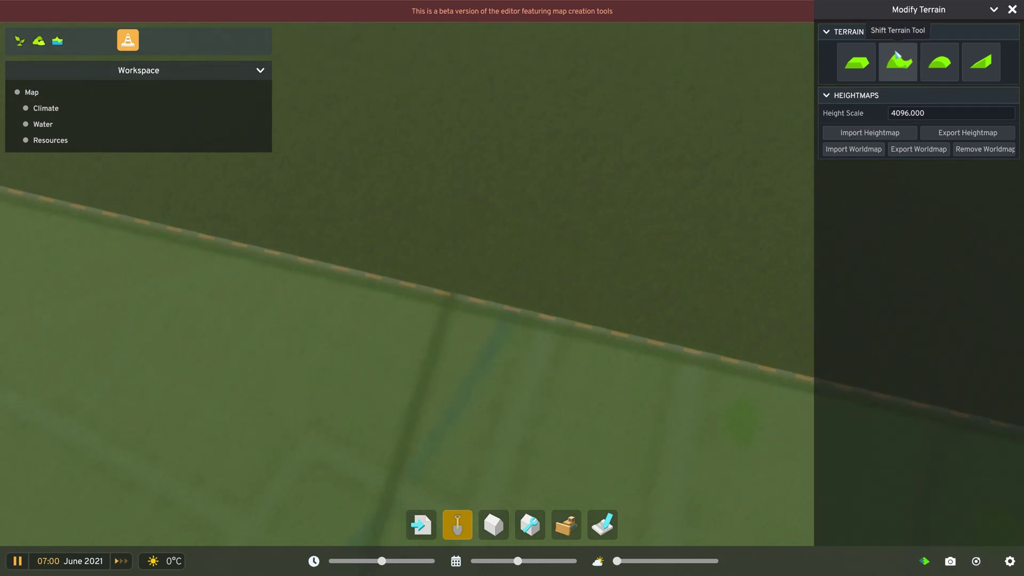
{"action": "left_click", "coordinate": [896, 55]}
{"action": "left_click", "coordinate": [897, 56]}
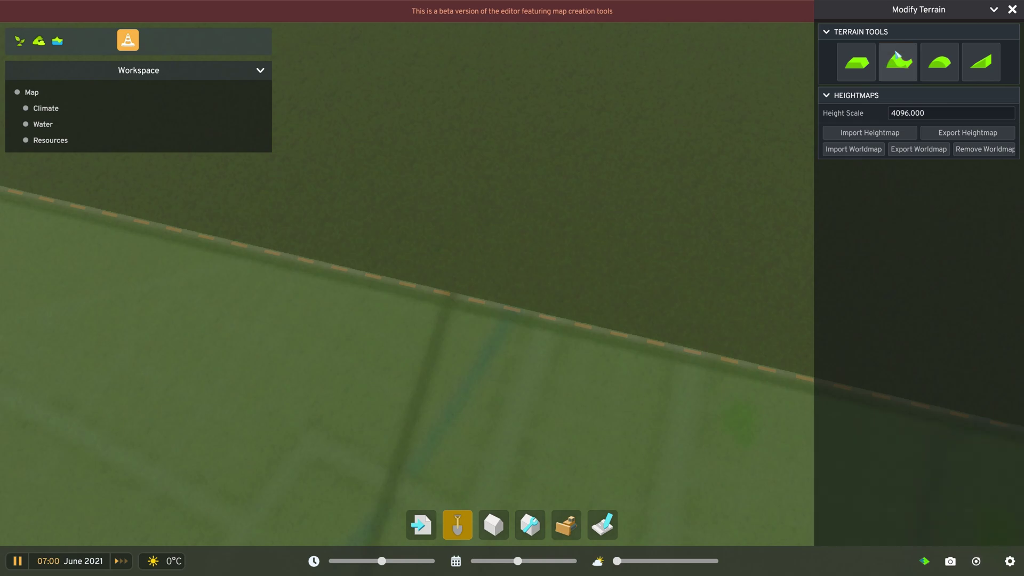
{"action": "left_click", "coordinate": [897, 55]}
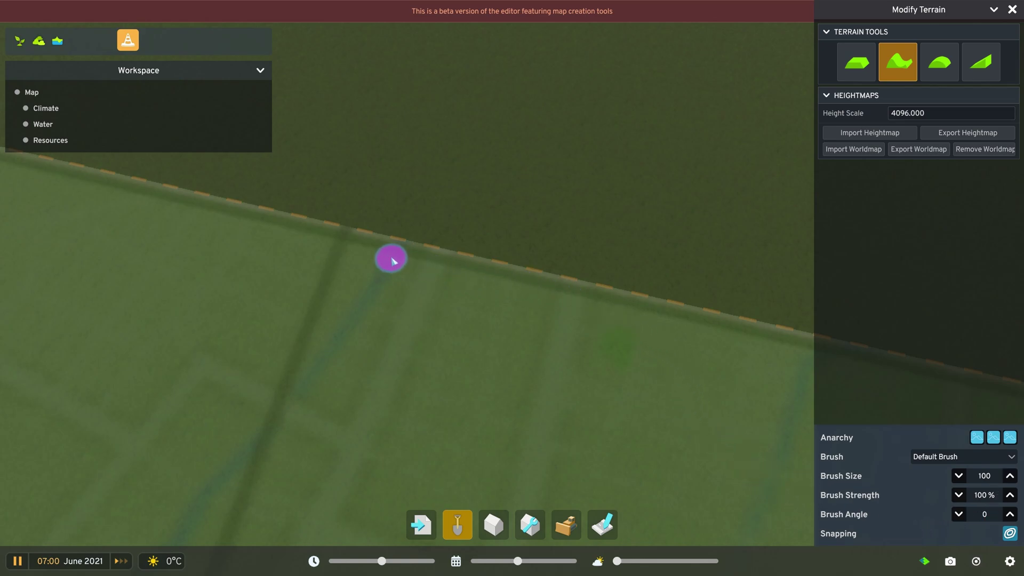
{"action": "scroll", "coordinate": [430, 374], "scroll_direction": "up", "scroll_amount": 5}
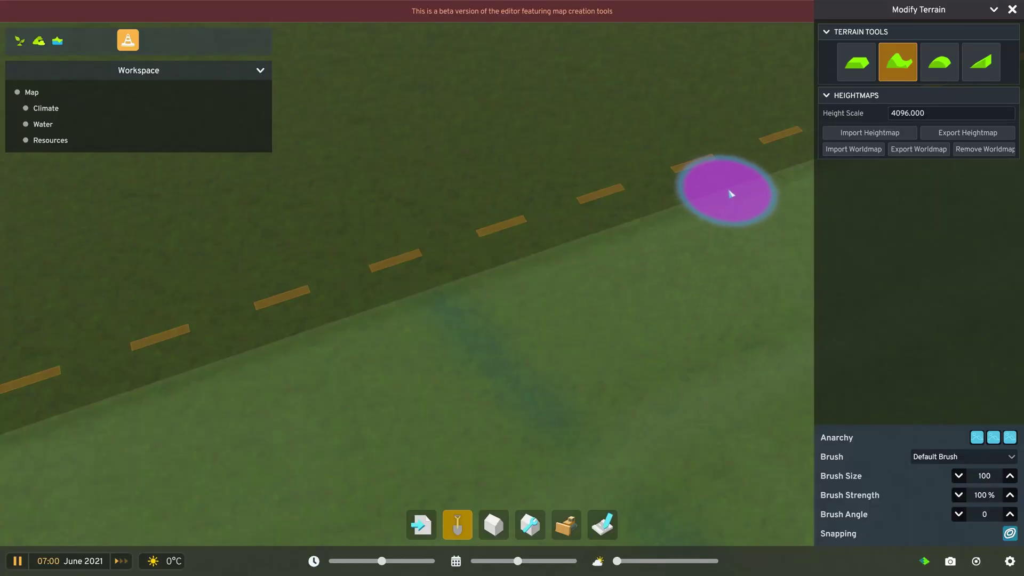
{"action": "middle_click_drag", "start_coordinate": [730, 194], "coordinate": [686, 246]}
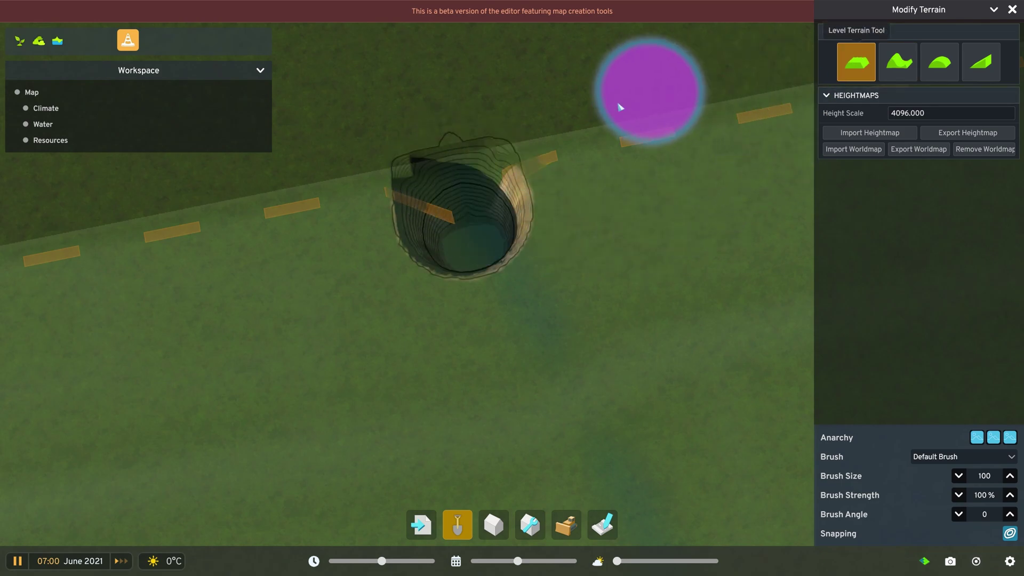
- Cut several ramps from the surrounding ground down into the boundary pit with the Slope Terrain tool at brush size 100
{"action": "scroll", "coordinate": [469, 217], "scroll_direction": "up", "scroll_amount": 5}
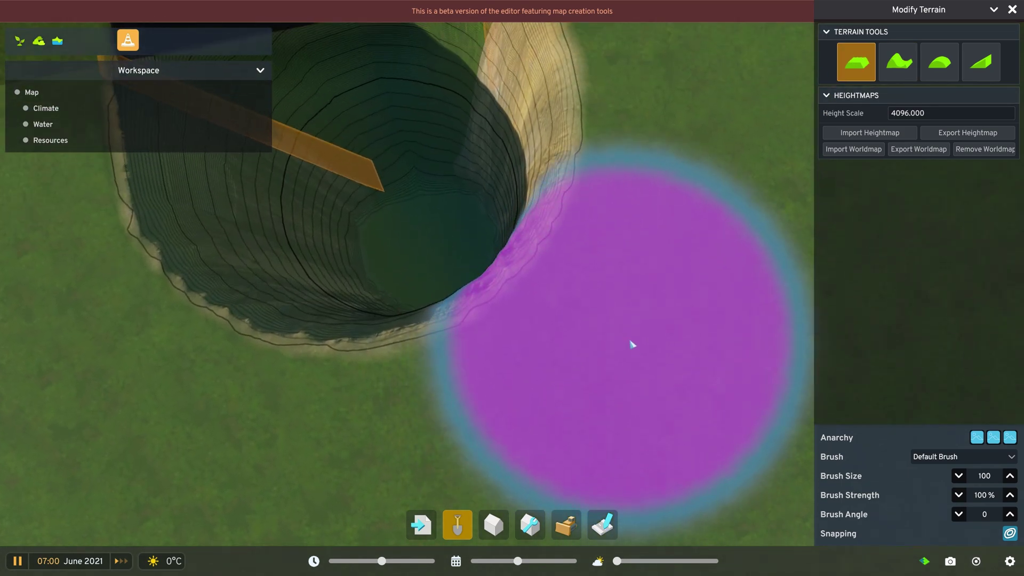
{"action": "mouse_move", "coordinate": [632, 344]}
{"action": "middle_mouse_down"}
{"action": "mouse_move", "coordinate": [681, 242]}
{"action": "mouse_move", "coordinate": [432, 176]}
{"action": "middle_mouse_up"}
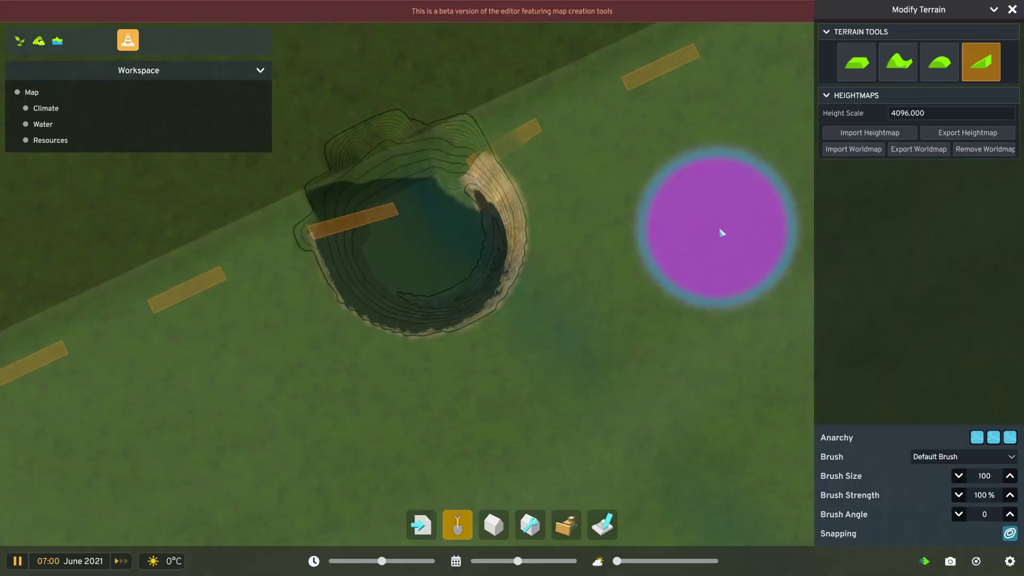
{"action": "scroll", "coordinate": [721, 232], "scroll_direction": "down", "scroll_amount": 3}
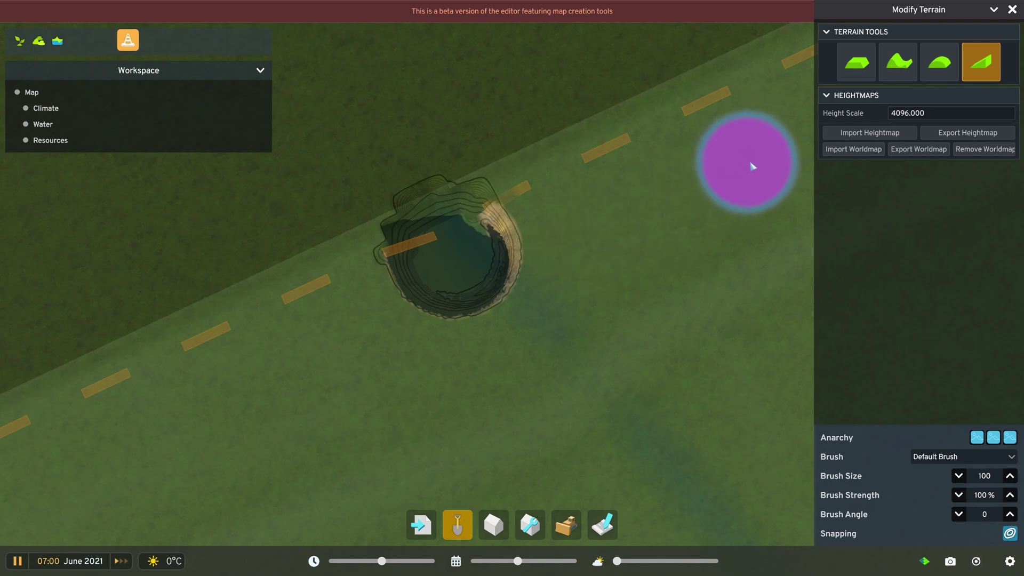
{"action": "mouse_move", "coordinate": [747, 160]}
{"action": "left_mouse_down"}
{"action": "mouse_move", "coordinate": [604, 239]}
{"action": "mouse_move", "coordinate": [473, 277]}
{"action": "left_mouse_up"}
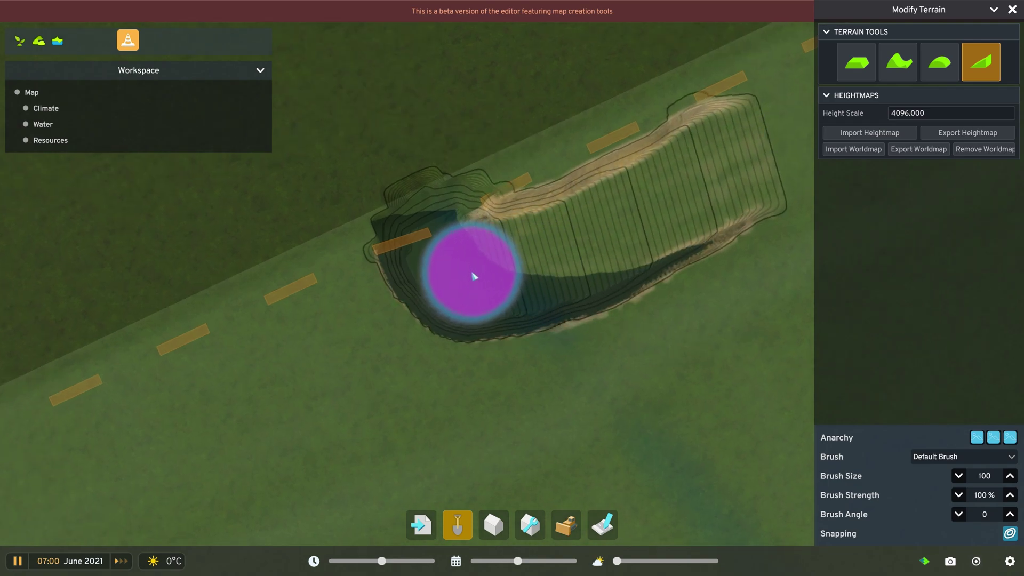
{"action": "mouse_move", "coordinate": [728, 515]}
{"action": "left_mouse_down"}
{"action": "mouse_move", "coordinate": [594, 384]}
{"action": "mouse_move", "coordinate": [483, 303]}
{"action": "left_mouse_up"}
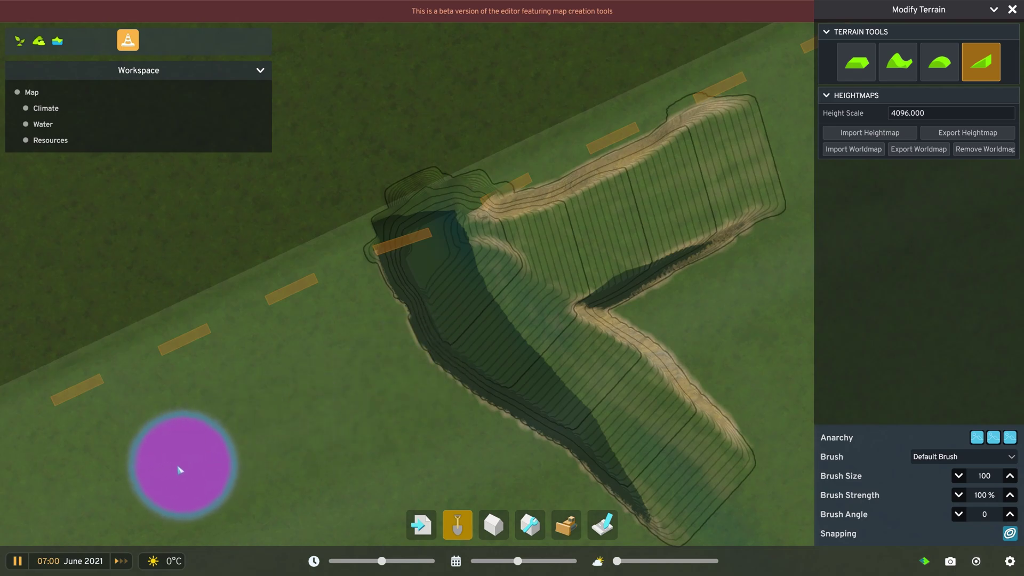
{"action": "mouse_move", "coordinate": [186, 473]}
{"action": "left_mouse_down"}
{"action": "mouse_move", "coordinate": [293, 426]}
{"action": "mouse_move", "coordinate": [431, 339]}
{"action": "mouse_move", "coordinate": [411, 408]}
{"action": "mouse_move", "coordinate": [347, 485]}
{"action": "left_mouse_up"}
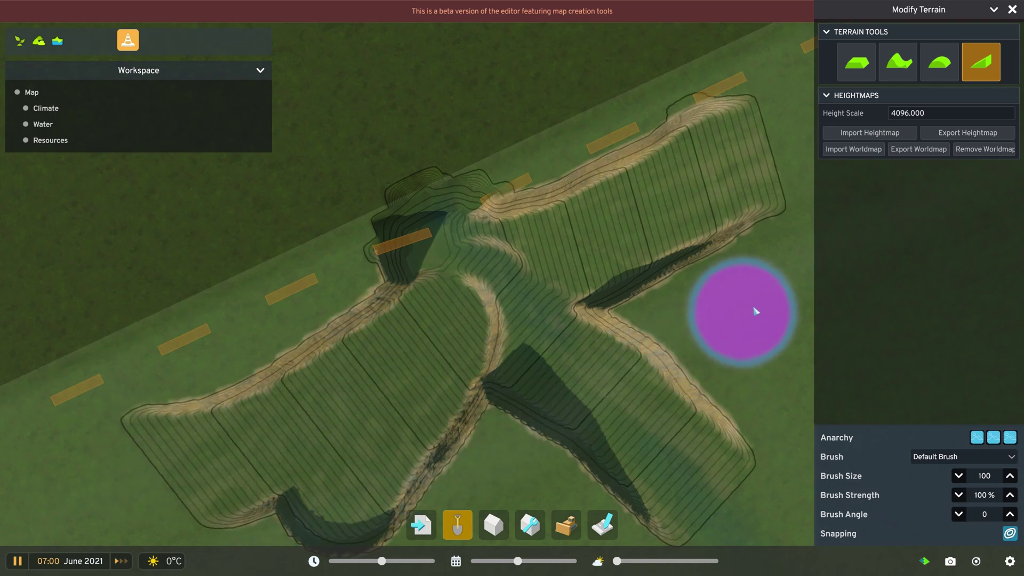
{"action": "left_click_drag", "start_coordinate": [693, 322], "coordinate": [557, 317]}
{"action": "scroll", "coordinate": [614, 352], "scroll_direction": "down", "scroll_amount": 3}
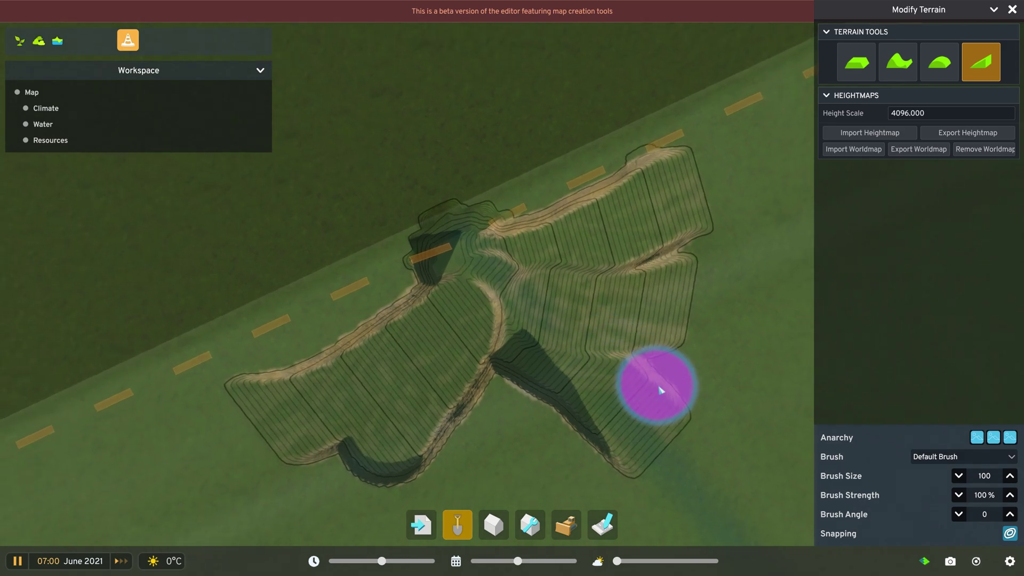
- Cut a longer slope across the existing ramps and down into the boundary pit with the size 100 brush
{"action": "mouse_move", "coordinate": [783, 376]}
{"action": "left_mouse_down"}
{"action": "mouse_move", "coordinate": [670, 370]}
{"action": "mouse_move", "coordinate": [514, 320]}
{"action": "mouse_move", "coordinate": [459, 286]}
{"action": "left_mouse_up"}
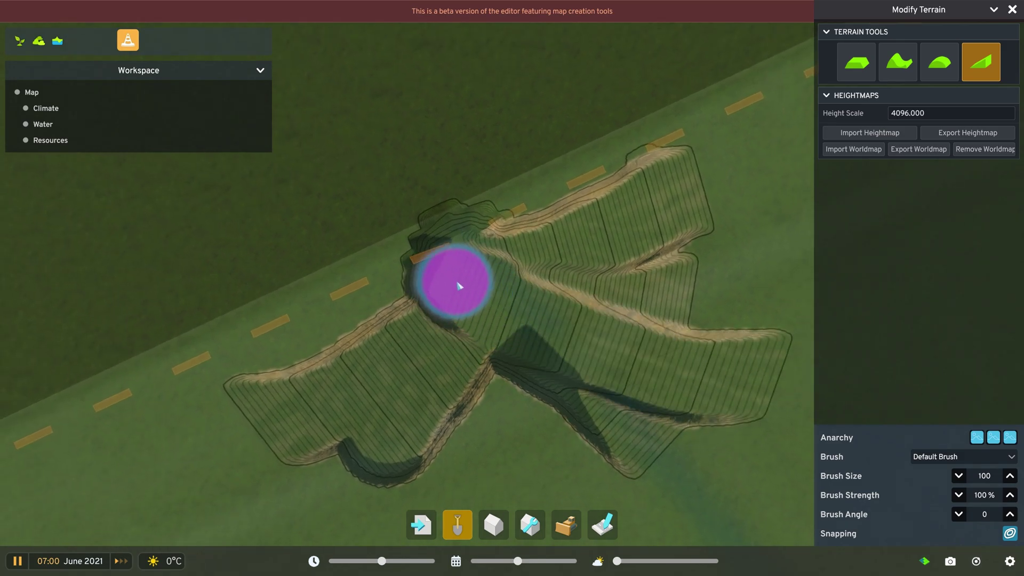
{"action": "mouse_move", "coordinate": [693, 372]}
{"action": "left_mouse_down"}
{"action": "mouse_move", "coordinate": [514, 315]}
{"action": "mouse_move", "coordinate": [649, 299]}
{"action": "mouse_move", "coordinate": [745, 337]}
{"action": "mouse_move", "coordinate": [538, 273]}
{"action": "left_mouse_up"}
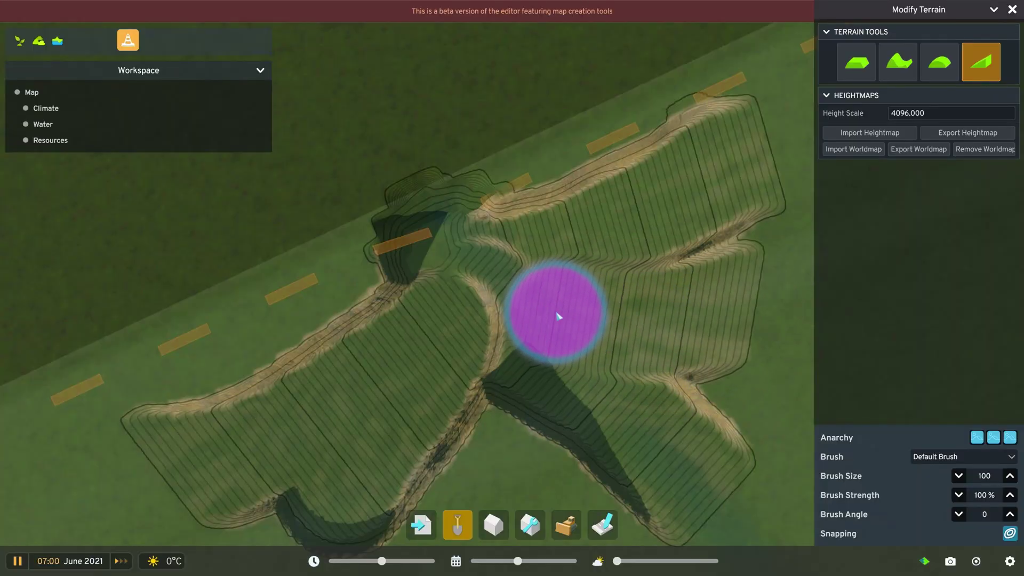
{"action": "scroll", "coordinate": [558, 315], "scroll_direction": "down", "scroll_amount": 3}
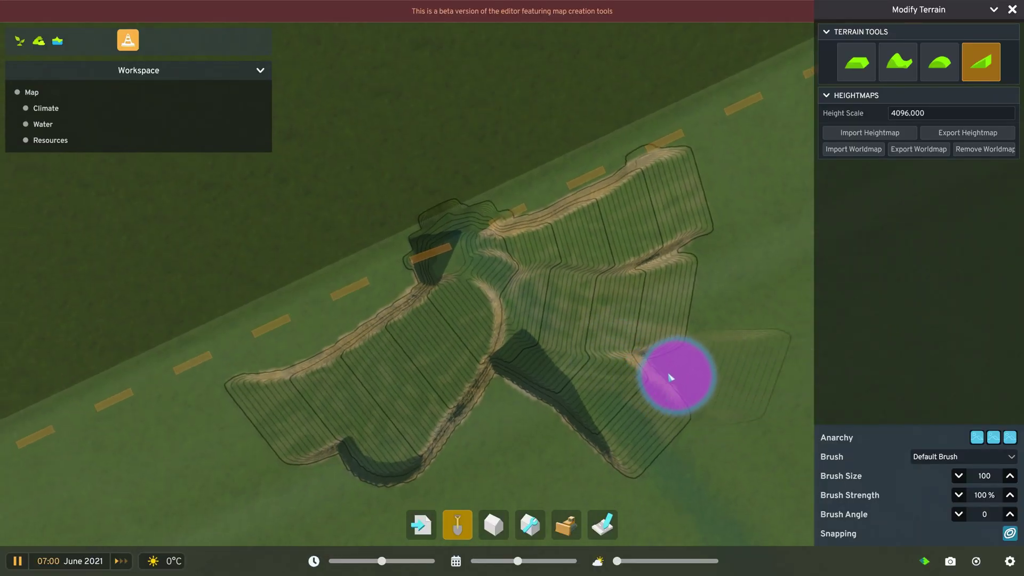
{"action": "left_click_drag", "start_coordinate": [515, 320], "coordinate": [459, 287]}
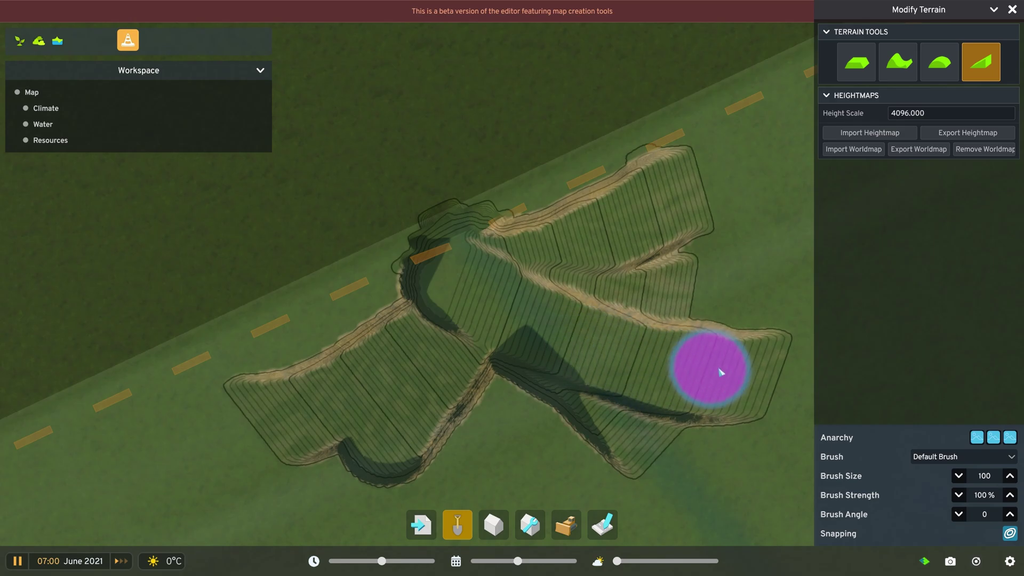
{"action": "left_click_drag", "start_coordinate": [650, 302], "coordinate": [746, 337]}
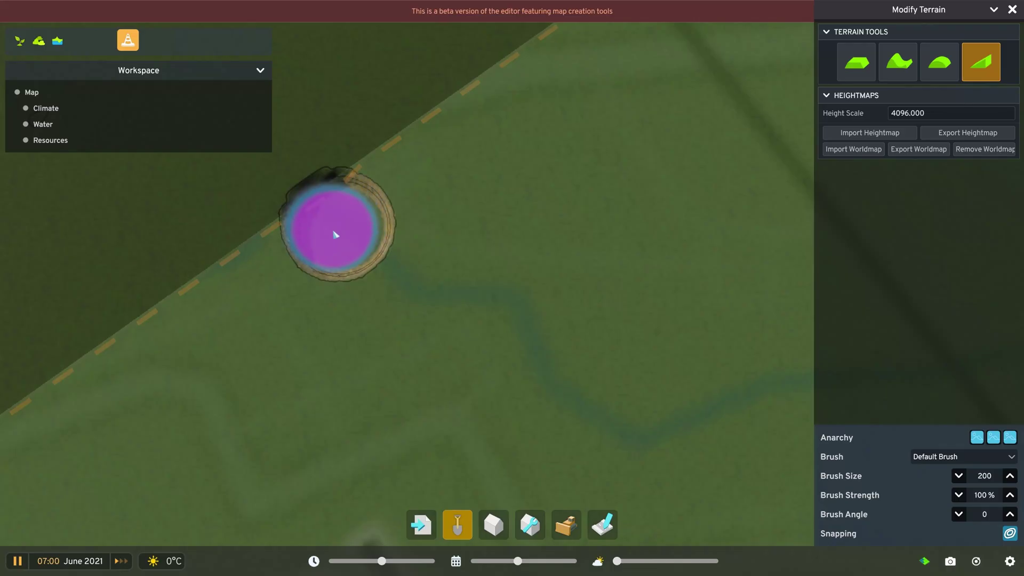
- Carve a riverbed with the size 200 slope brush from the boundary pit along the overlay's river, past the first dark grid line
{"action": "mouse_move", "coordinate": [368, 260]}
{"action": "left_mouse_down"}
{"action": "mouse_move", "coordinate": [531, 310]}
{"action": "mouse_move", "coordinate": [558, 363]}
{"action": "mouse_move", "coordinate": [629, 434]}
{"action": "mouse_move", "coordinate": [720, 407]}
{"action": "left_mouse_up"}
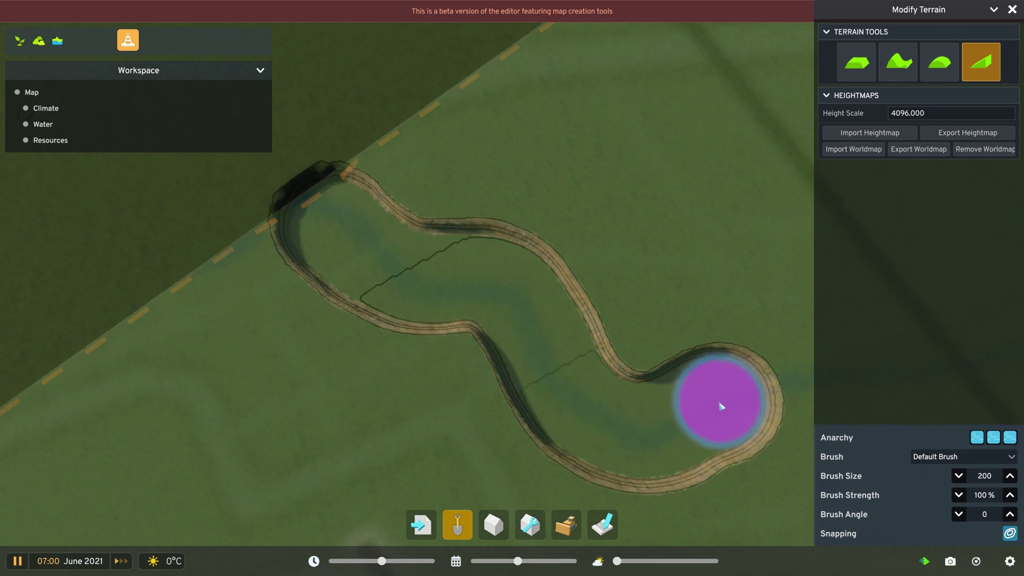
{"action": "key", "text": "d"}
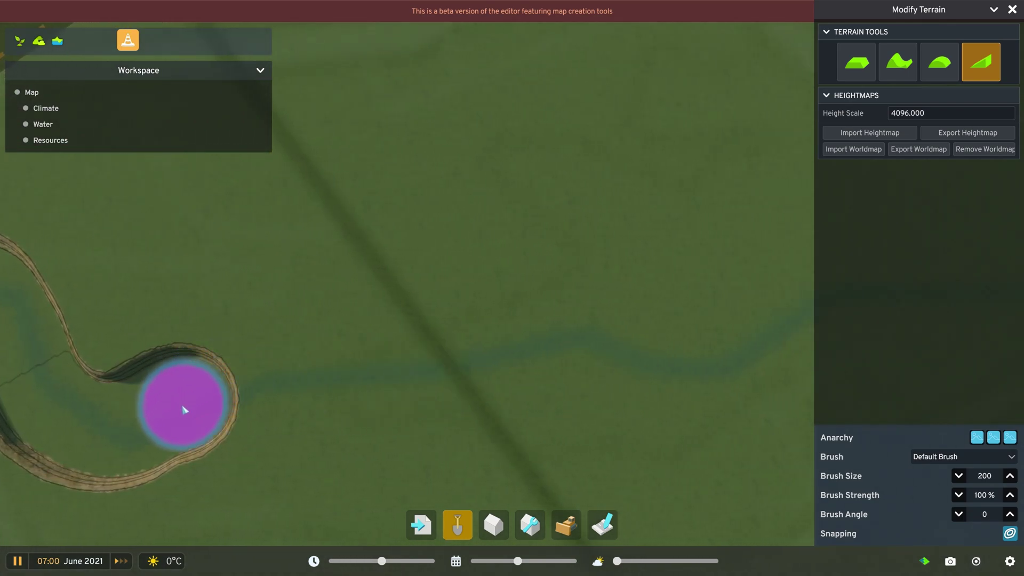
{"action": "left_click_drag", "start_coordinate": [240, 398], "coordinate": [326, 396]}
{"action": "mouse_move", "coordinate": [386, 374]}
{"action": "left_mouse_down"}
{"action": "mouse_move", "coordinate": [464, 352]}
{"action": "mouse_move", "coordinate": [599, 382]}
{"action": "mouse_move", "coordinate": [700, 374]}
{"action": "mouse_move", "coordinate": [731, 359]}
{"action": "left_mouse_up"}
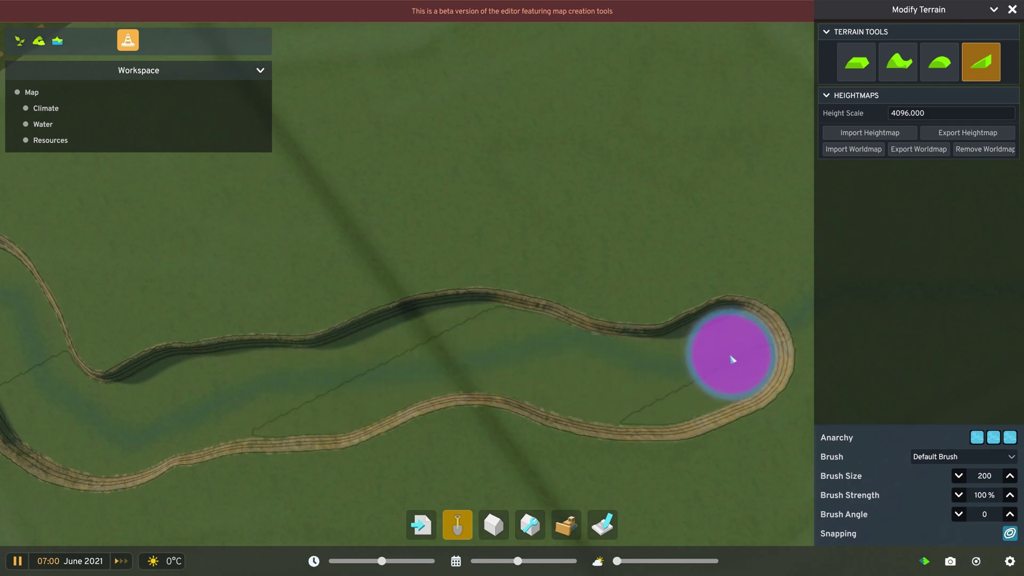
- Extend the riverbed along the overlay's blue river line to just past the junction with the tributary
{"action": "key", "text": "d"}
{"action": "key", "text": "w"}
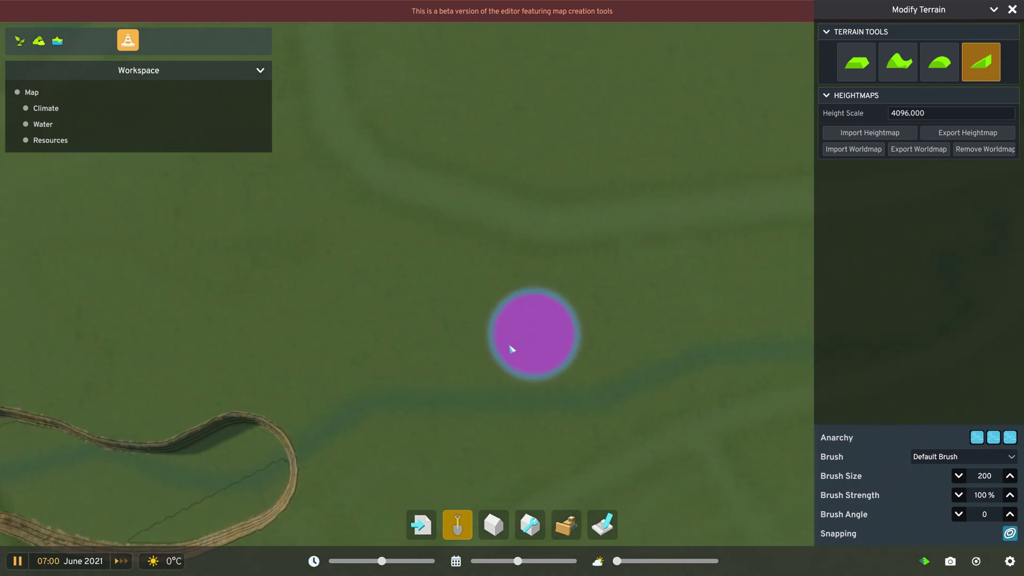
{"action": "mouse_move", "coordinate": [282, 444]}
{"action": "left_mouse_down"}
{"action": "mouse_move", "coordinate": [350, 411]}
{"action": "mouse_move", "coordinate": [512, 409]}
{"action": "mouse_move", "coordinate": [663, 347]}
{"action": "mouse_move", "coordinate": [722, 345]}
{"action": "left_mouse_up"}
{"action": "key", "text": "d"}
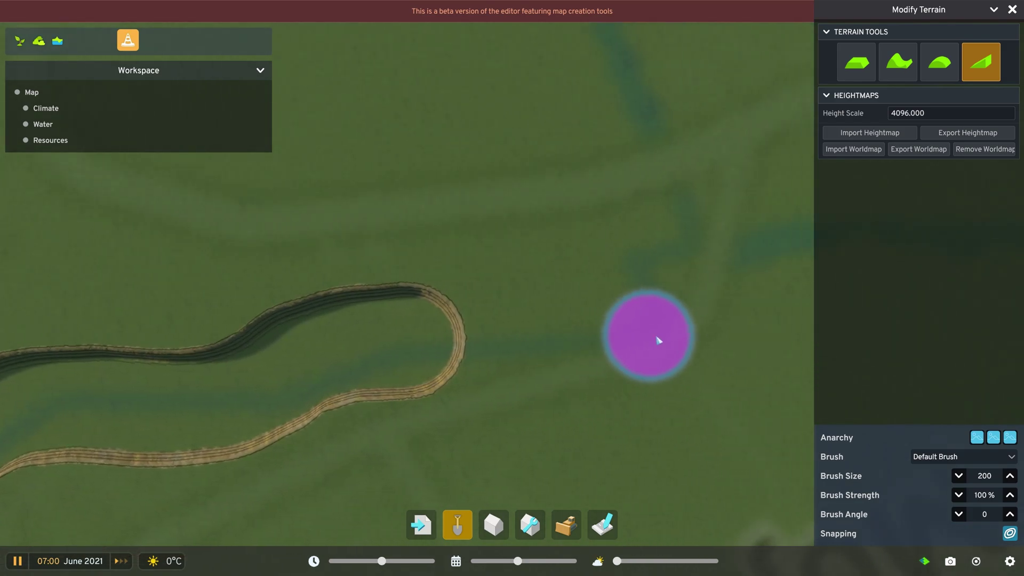
{"action": "key", "text": "w"}
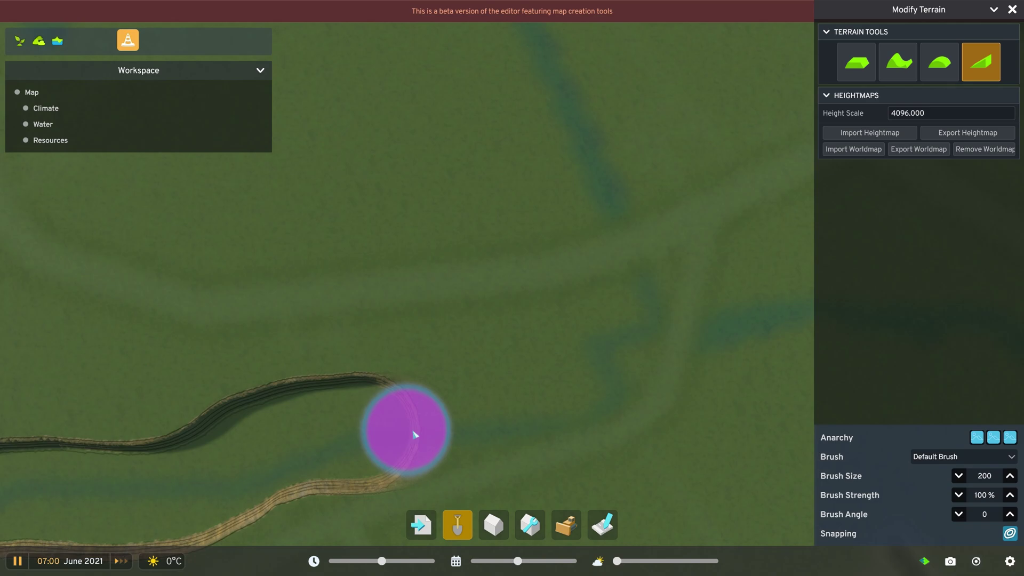
{"action": "mouse_move", "coordinate": [415, 435]}
{"action": "left_mouse_down"}
{"action": "mouse_move", "coordinate": [564, 420]}
{"action": "mouse_move", "coordinate": [681, 335]}
{"action": "mouse_move", "coordinate": [744, 319]}
{"action": "left_mouse_up"}
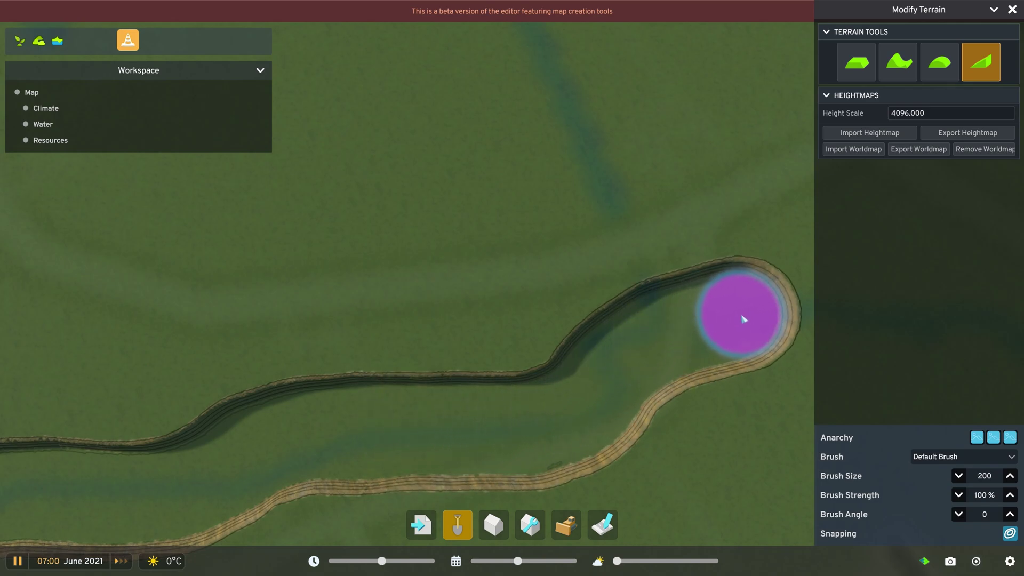
- Continue the riverbed beyond the tributary junction, around the river's sharp bend and toward the next grid line crossing
{"action": "key", "text": "d"}
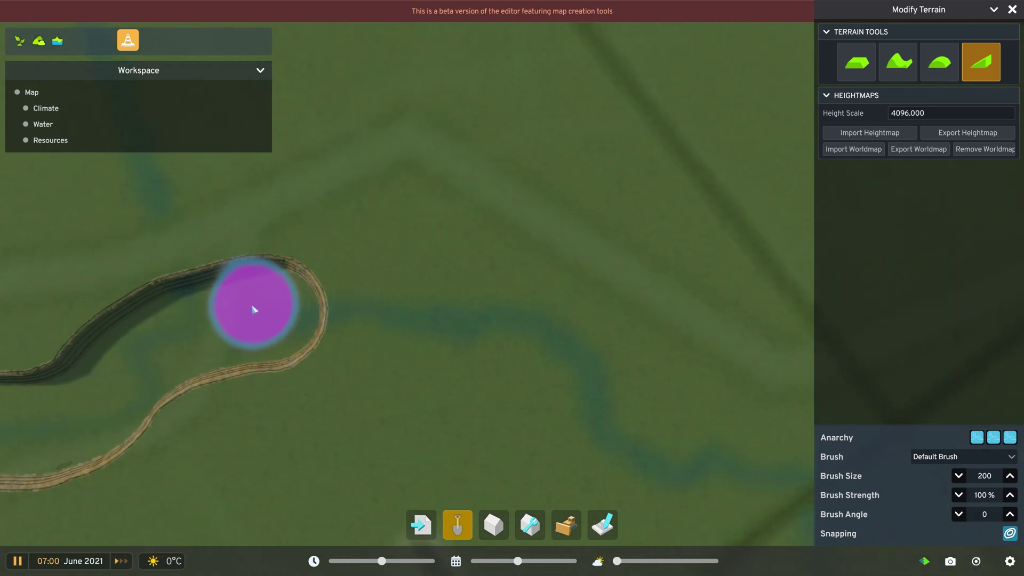
{"action": "mouse_move", "coordinate": [358, 311]}
{"action": "left_mouse_down"}
{"action": "mouse_move", "coordinate": [434, 303]}
{"action": "mouse_move", "coordinate": [486, 318]}
{"action": "mouse_move", "coordinate": [525, 347]}
{"action": "mouse_move", "coordinate": [558, 417]}
{"action": "left_mouse_up"}
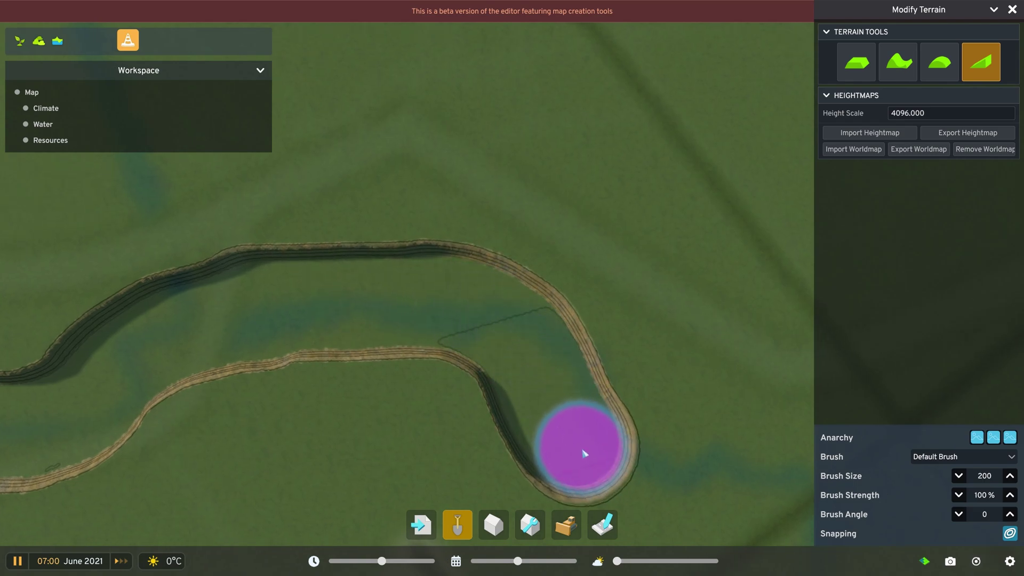
{"action": "mouse_move", "coordinate": [584, 453]}
{"action": "left_mouse_down"}
{"action": "mouse_move", "coordinate": [640, 470]}
{"action": "mouse_move", "coordinate": [709, 442]}
{"action": "mouse_move", "coordinate": [745, 442]}
{"action": "left_mouse_up"}
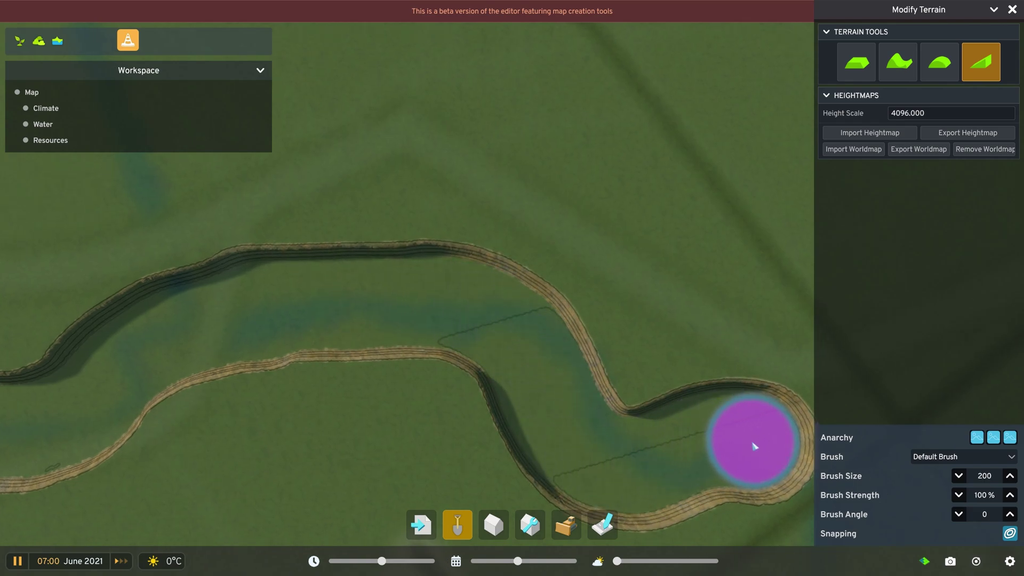
{"action": "middle_click_drag", "start_coordinate": [755, 447], "coordinate": [437, 160]}
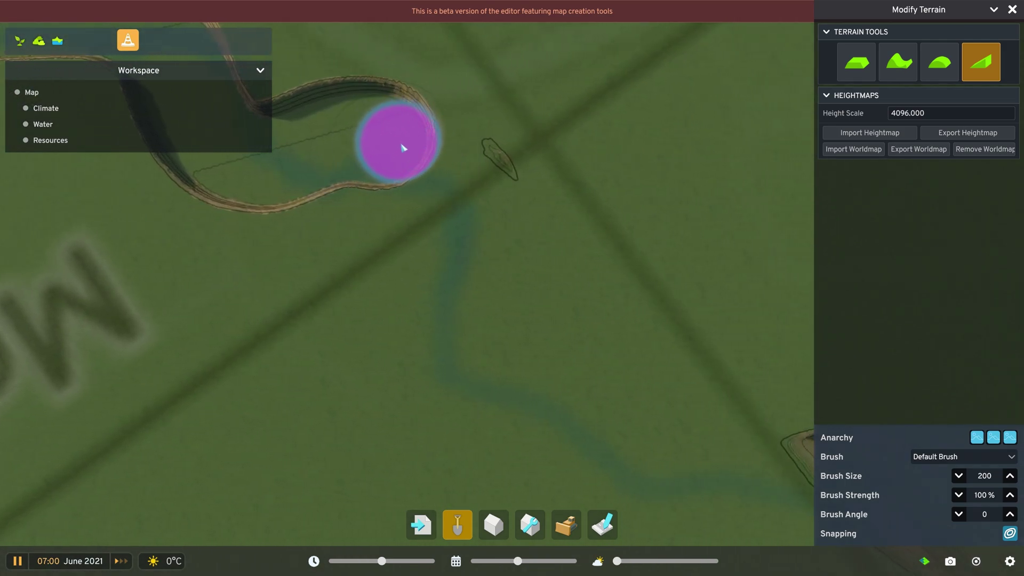
- Carve the size 200 riverbed across the dark grid line and around the next bend, following the overlay's blue river line
{"action": "mouse_move", "coordinate": [403, 147]}
{"action": "left_mouse_down"}
{"action": "mouse_move", "coordinate": [440, 184]}
{"action": "mouse_move", "coordinate": [452, 239]}
{"action": "left_mouse_up"}
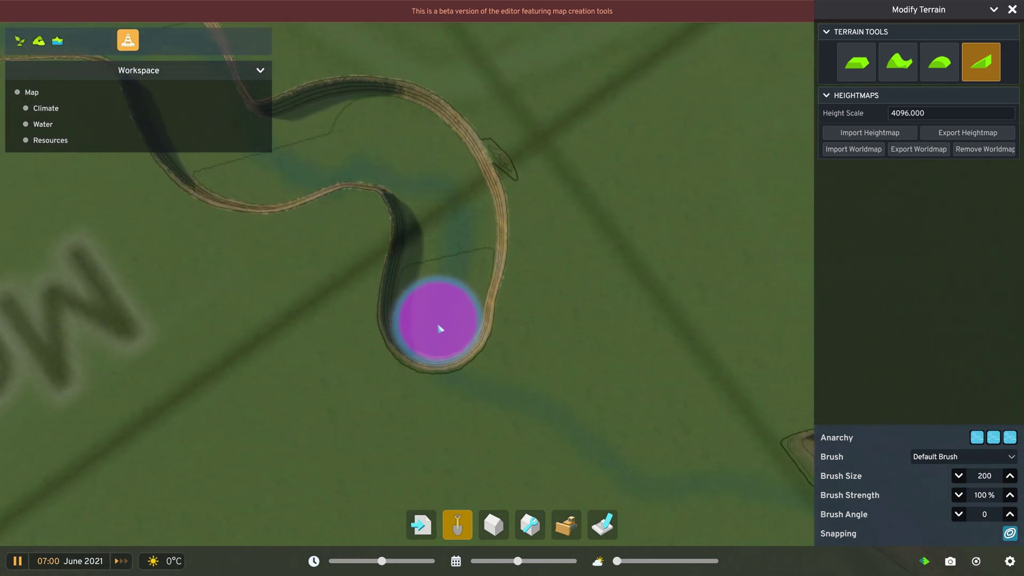
{"action": "mouse_move", "coordinate": [469, 366]}
{"action": "left_mouse_down"}
{"action": "mouse_move", "coordinate": [524, 379]}
{"action": "mouse_move", "coordinate": [584, 418]}
{"action": "mouse_move", "coordinate": [623, 462]}
{"action": "mouse_move", "coordinate": [723, 479]}
{"action": "left_mouse_up"}
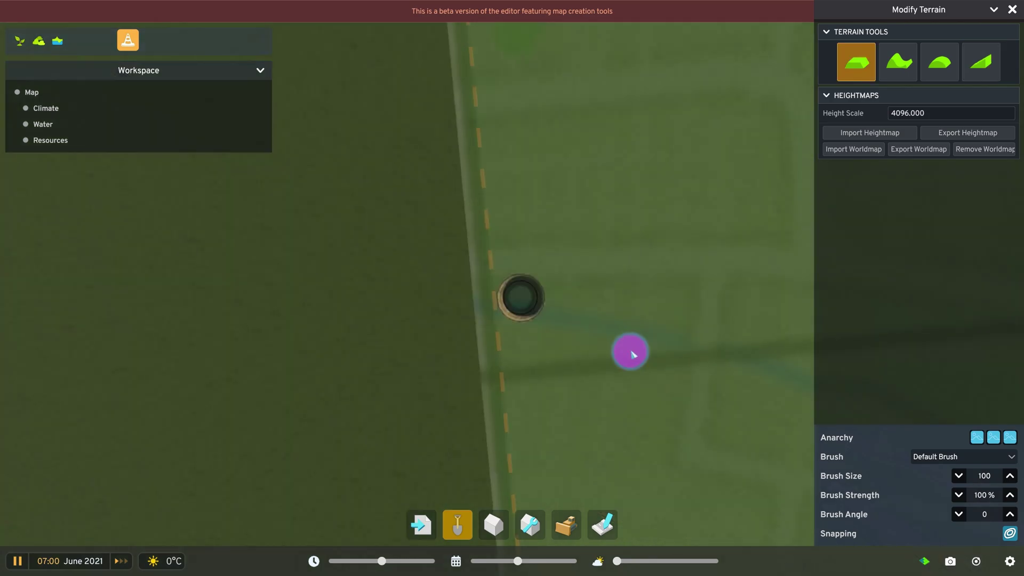
- Carve a narrow riverbed with the size 100 level brush from the small pit at the map boundary along the overlay's stream
{"action": "key", "text": "q"}
{"action": "mouse_move", "coordinate": [593, 382]}
{"action": "middle_mouse_down"}
{"action": "mouse_move", "coordinate": [655, 443]}
{"action": "mouse_move", "coordinate": [528, 413]}
{"action": "middle_mouse_up"}
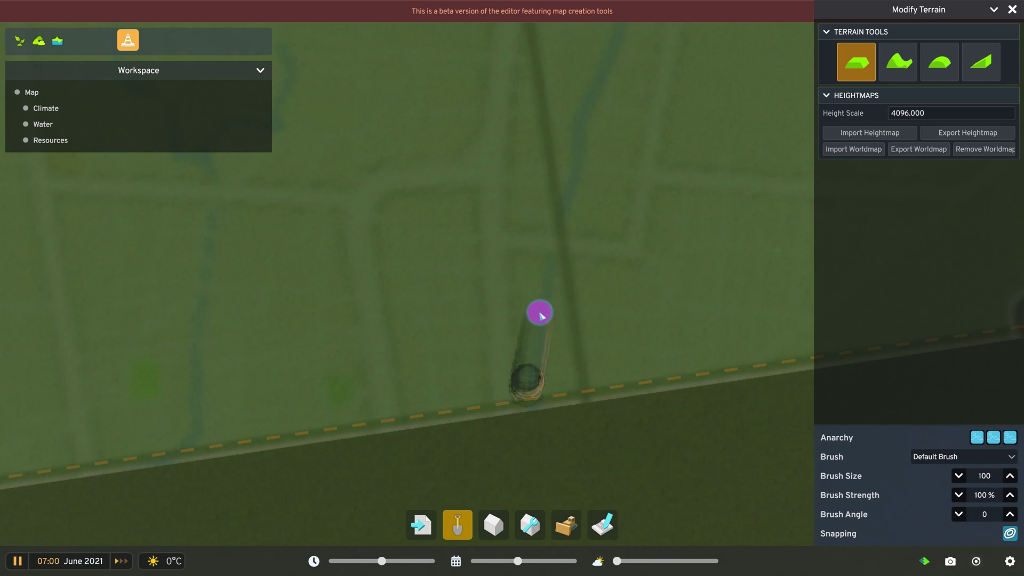
{"action": "middle_click_drag", "start_coordinate": [545, 327], "coordinate": [527, 399]}
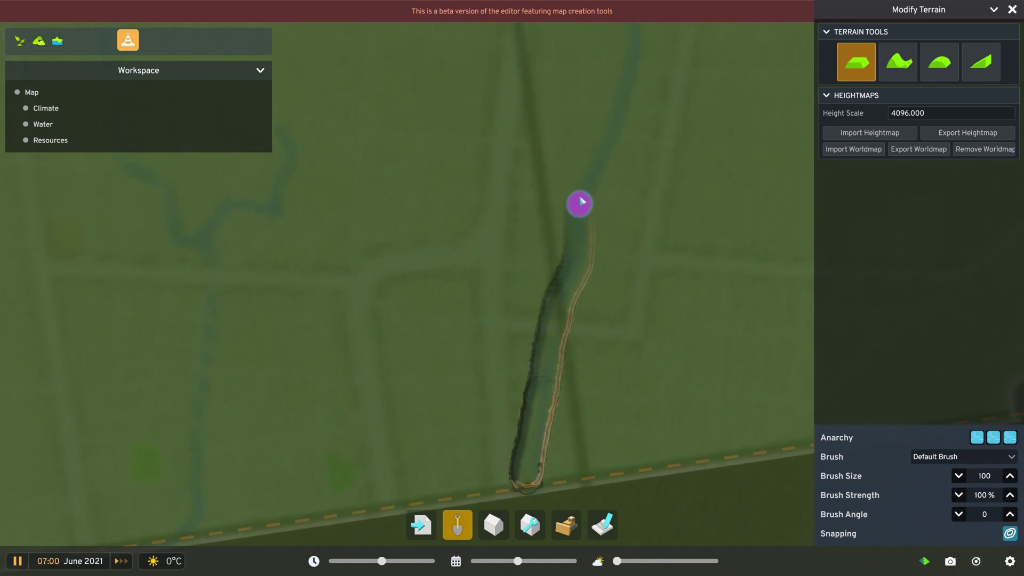
{"action": "right_click_drag", "start_coordinate": [632, 64], "coordinate": [627, 390]}
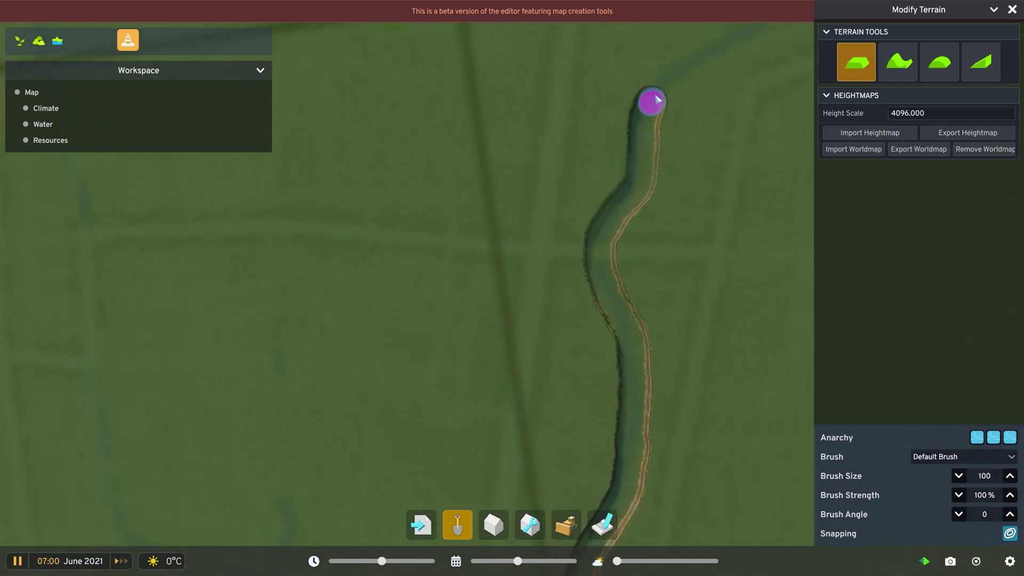
{"action": "key", "text": "w"}
{"action": "key", "text": "d"}
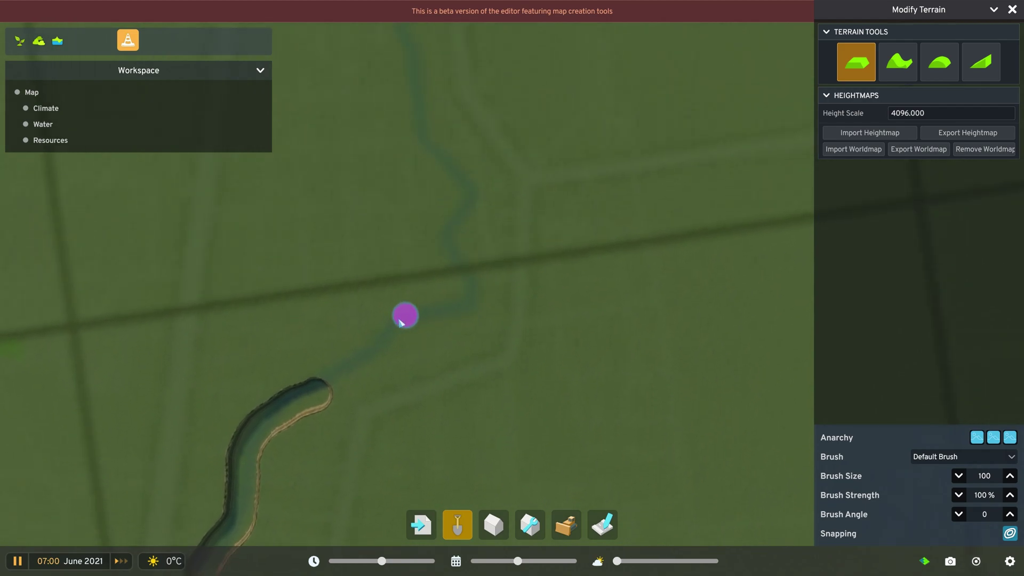
{"action": "key", "text": "a"}
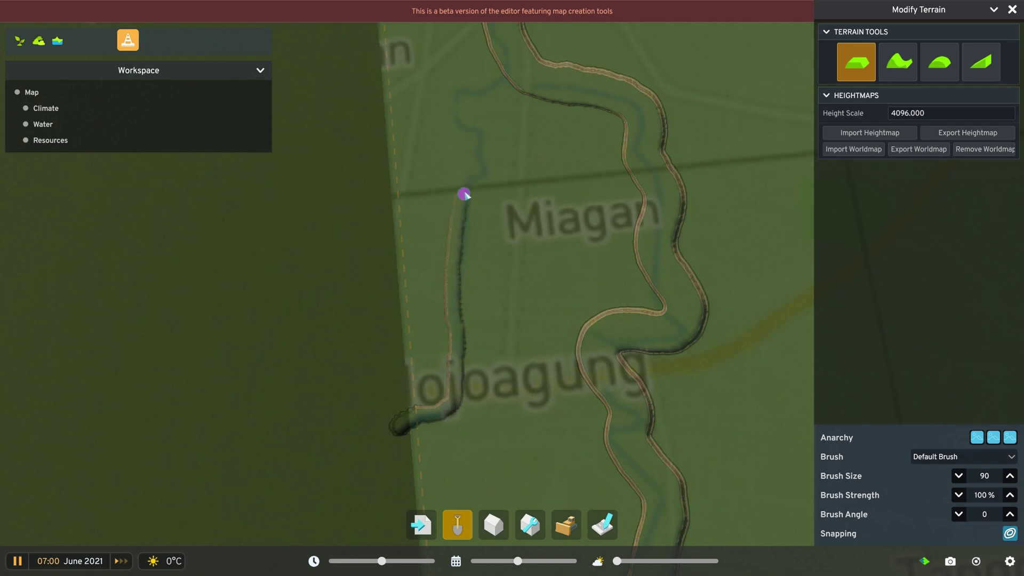
- Extend the size 90 stream bed past the grid line near Miagan, along the overlay's blue line toward the wide riverbed
{"action": "left_click_drag", "start_coordinate": [481, 173], "coordinate": [481, 172]}
{"action": "key", "text": "w"}
{"action": "scroll", "coordinate": [483, 277], "scroll_direction": "up", "scroll_amount": 3}
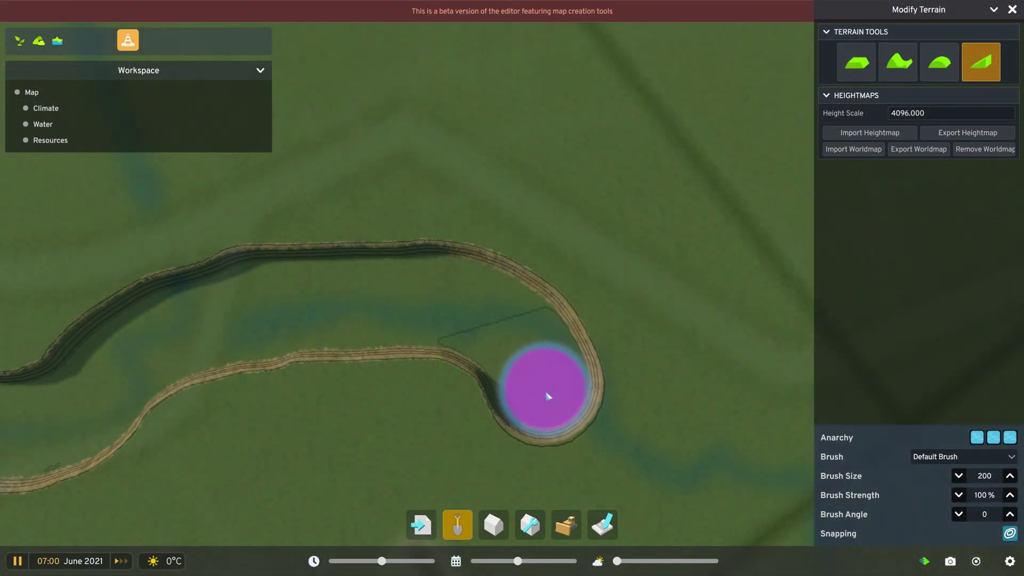
- Extend the wide riverbed with the size 200 slope brush through the overlay's S-bend and over the grid line beyond it
{"action": "mouse_move", "coordinate": [564, 428]}
{"action": "left_mouse_down"}
{"action": "mouse_move", "coordinate": [599, 463]}
{"action": "mouse_move", "coordinate": [661, 463]}
{"action": "mouse_move", "coordinate": [722, 438]}
{"action": "mouse_move", "coordinate": [750, 443]}
{"action": "left_mouse_up"}
{"action": "key", "text": "d"}
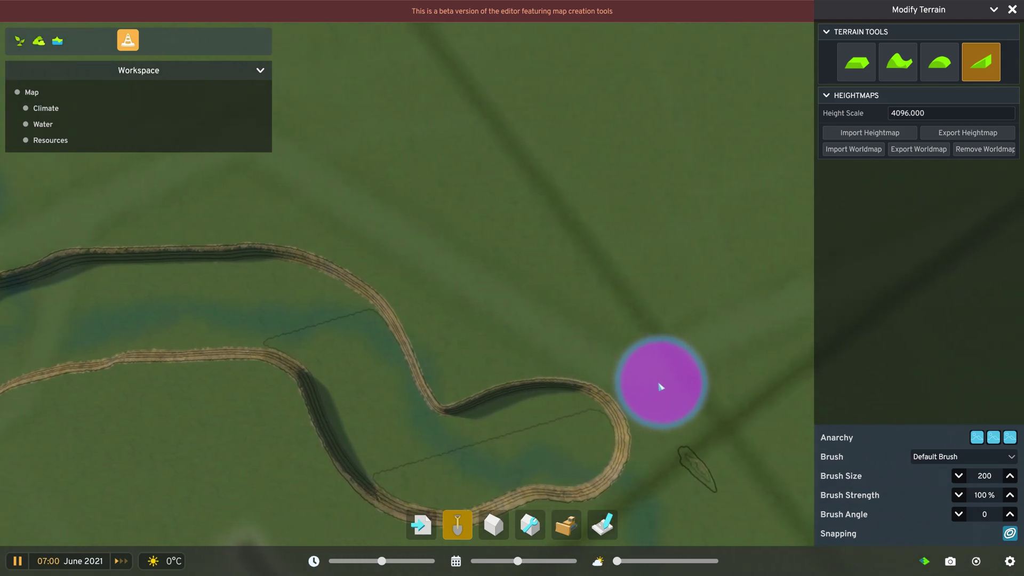
{"action": "key", "text": "s"}
{"action": "key", "text": "s"}
{"action": "key", "text": "d"}
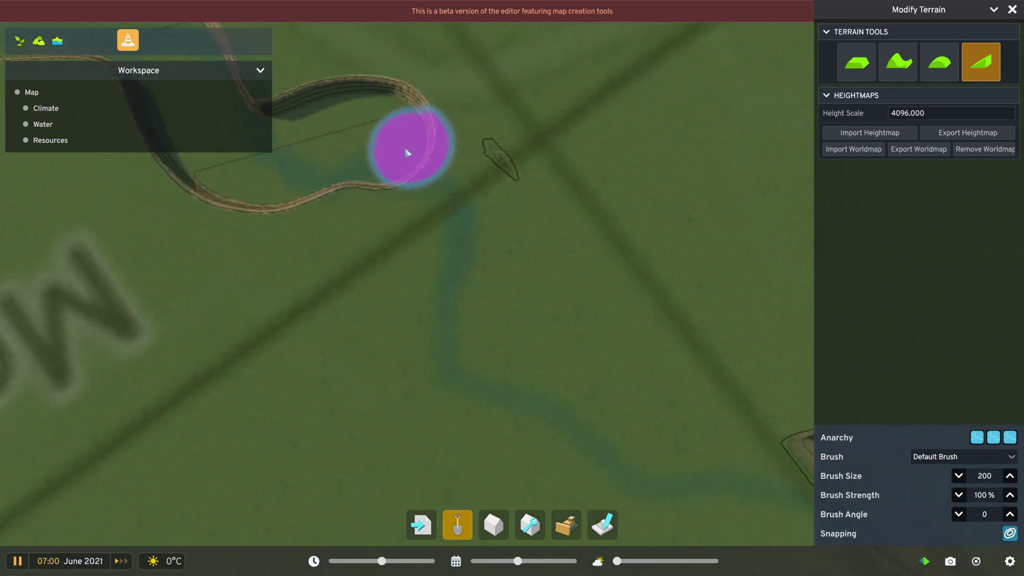
{"action": "mouse_move", "coordinate": [378, 143]}
{"action": "left_mouse_down"}
{"action": "mouse_move", "coordinate": [413, 153]}
{"action": "mouse_move", "coordinate": [445, 201]}
{"action": "mouse_move", "coordinate": [446, 333]}
{"action": "mouse_move", "coordinate": [475, 370]}
{"action": "mouse_move", "coordinate": [546, 389]}
{"action": "mouse_move", "coordinate": [632, 468]}
{"action": "mouse_move", "coordinate": [757, 488]}
{"action": "left_mouse_up"}
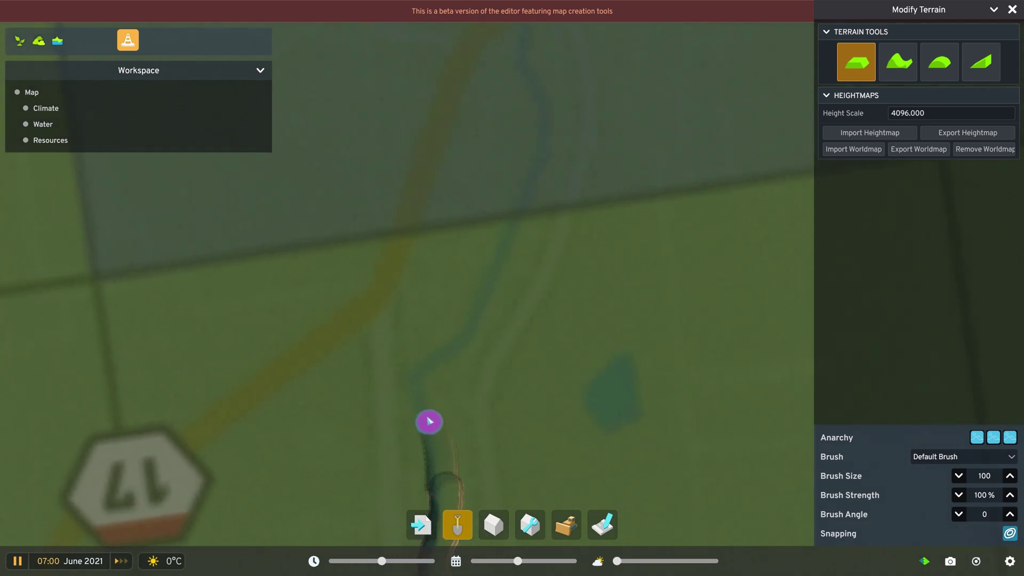
- Carve the size 100 stream bed along the overlay's blue line beside the yellow road marked 17, up to the grid line
{"action": "left_click_drag", "start_coordinate": [487, 313], "coordinate": [515, 243]}
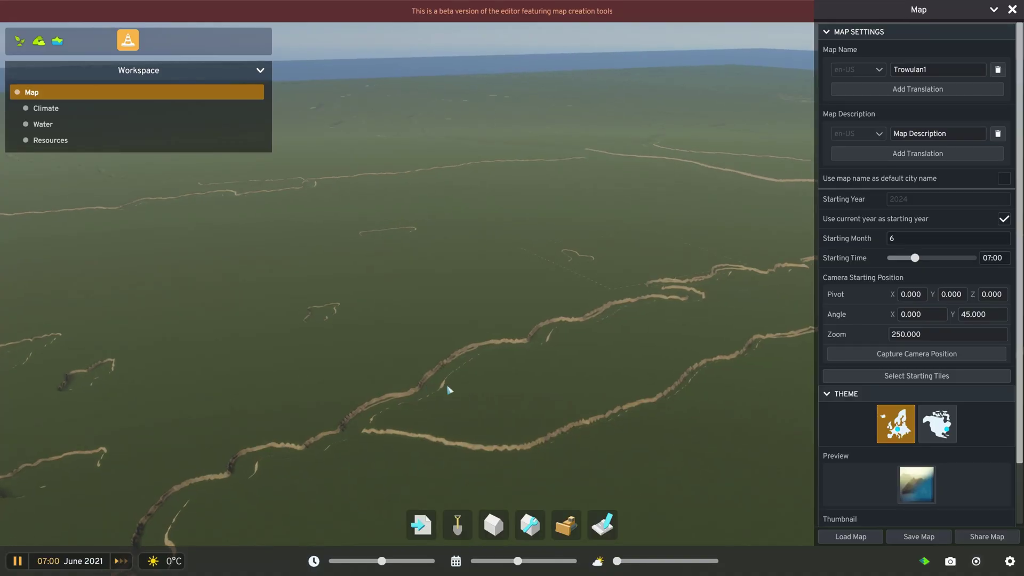
- Examine the carved riverbeds along their course and the separate closed lake basins from low and overhead views
{"action": "key", "text": "w"}
{"action": "middle_click_drag", "start_coordinate": [581, 411], "coordinate": [521, 338]}
{"action": "key", "text": "w"}
{"action": "key", "text": "w"}
{"action": "key", "text": "w"}
{"action": "key", "text": "w"}
{"action": "key", "text": "w"}
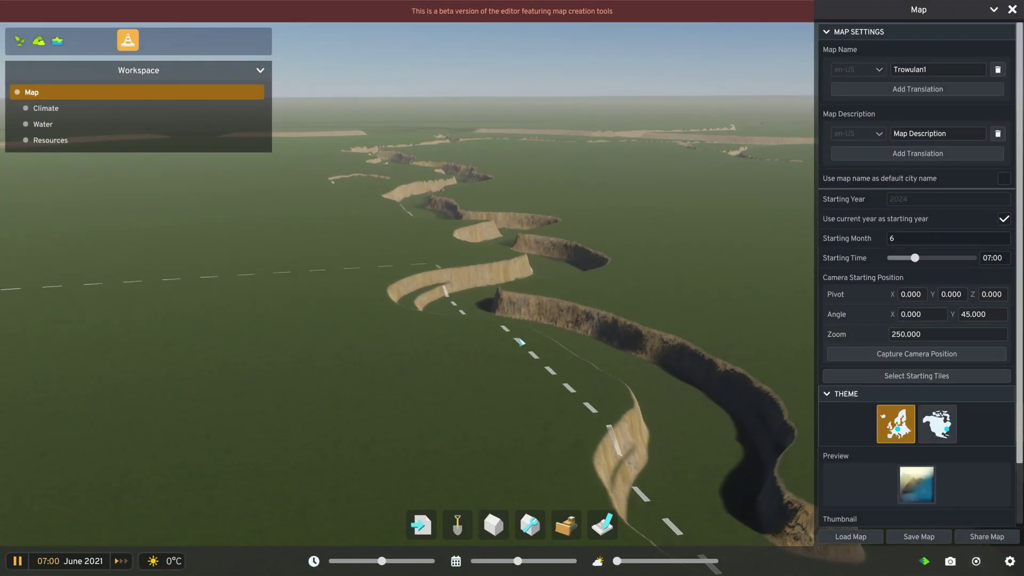
{"action": "middle_click_drag", "start_coordinate": [523, 338], "coordinate": [528, 347]}
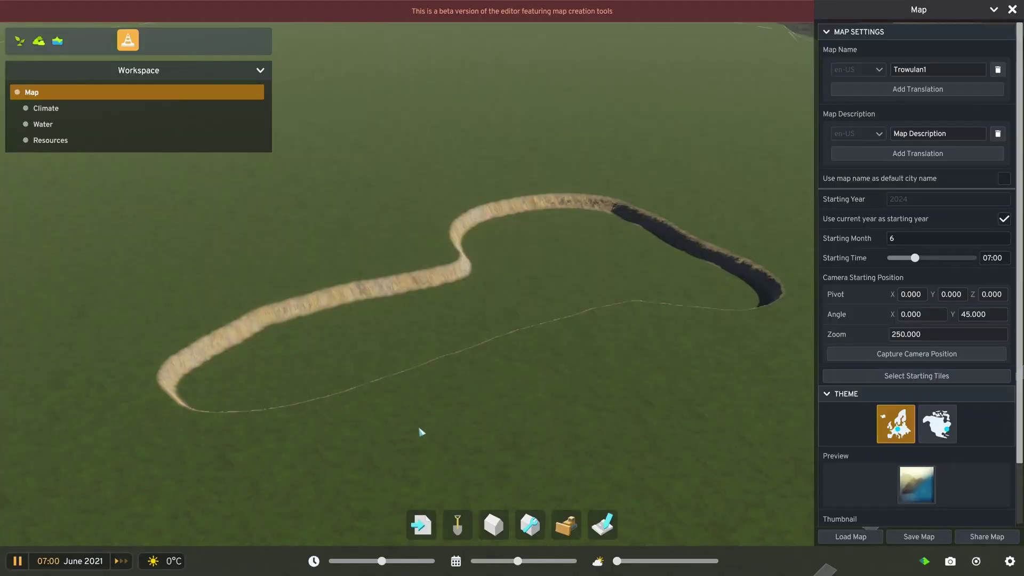
{"action": "middle_click_drag", "start_coordinate": [421, 432], "coordinate": [377, 398]}
{"action": "scroll", "coordinate": [427, 361], "scroll_direction": "down", "scroll_amount": 15}
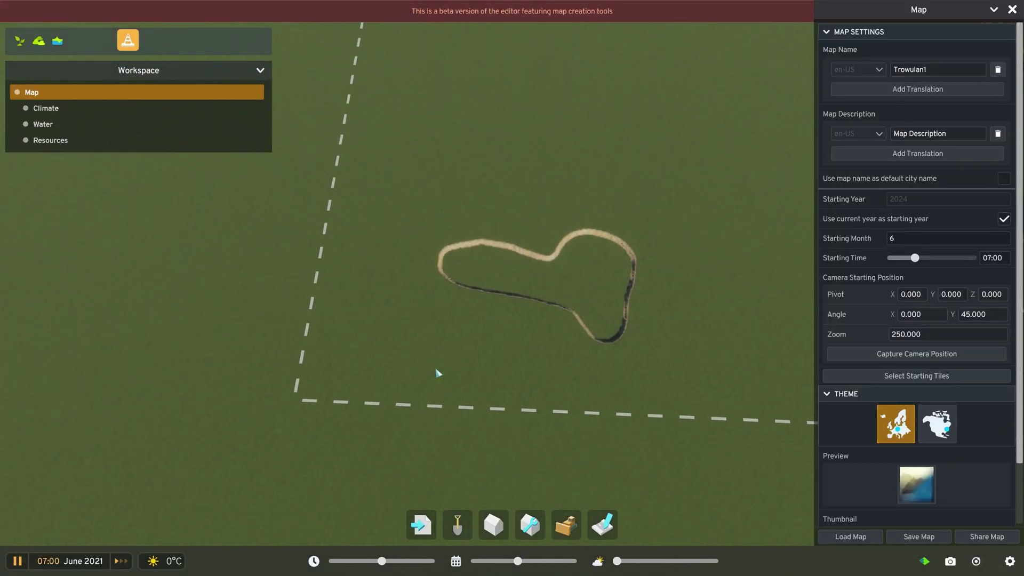
{"action": "scroll", "coordinate": [449, 360], "scroll_direction": "up", "scroll_amount": 10}
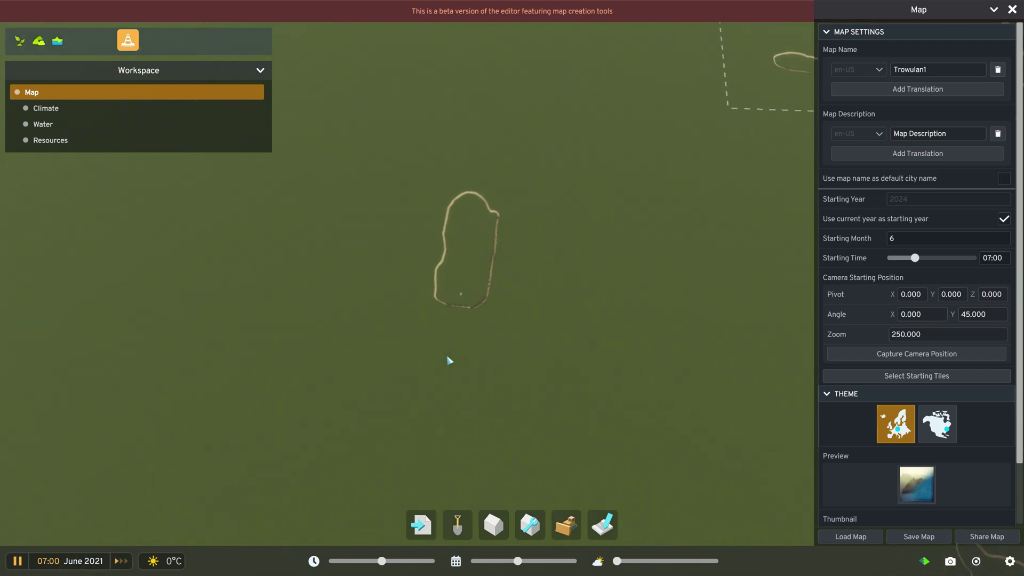
{"action": "middle_click_drag", "start_coordinate": [474, 301], "coordinate": [656, 239]}
{"action": "middle_click_drag", "start_coordinate": [467, 390], "coordinate": [613, 421]}
{"action": "mouse_move", "coordinate": [459, 407]}
{"action": "middle_mouse_down"}
{"action": "mouse_move", "coordinate": [661, 412]}
{"action": "mouse_move", "coordinate": [512, 418]}
{"action": "mouse_move", "coordinate": [619, 405]}
{"action": "mouse_move", "coordinate": [646, 418]}
{"action": "mouse_move", "coordinate": [613, 387]}
{"action": "mouse_move", "coordinate": [317, 432]}
{"action": "mouse_move", "coordinate": [459, 416]}
{"action": "mouse_move", "coordinate": [382, 402]}
{"action": "mouse_move", "coordinate": [370, 388]}
{"action": "mouse_move", "coordinate": [523, 397]}
{"action": "mouse_move", "coordinate": [421, 393]}
{"action": "mouse_move", "coordinate": [370, 411]}
{"action": "mouse_move", "coordinate": [304, 414]}
{"action": "mouse_move", "coordinate": [562, 407]}
{"action": "mouse_move", "coordinate": [457, 398]}
{"action": "mouse_move", "coordinate": [756, 414]}
{"action": "middle_mouse_up"}
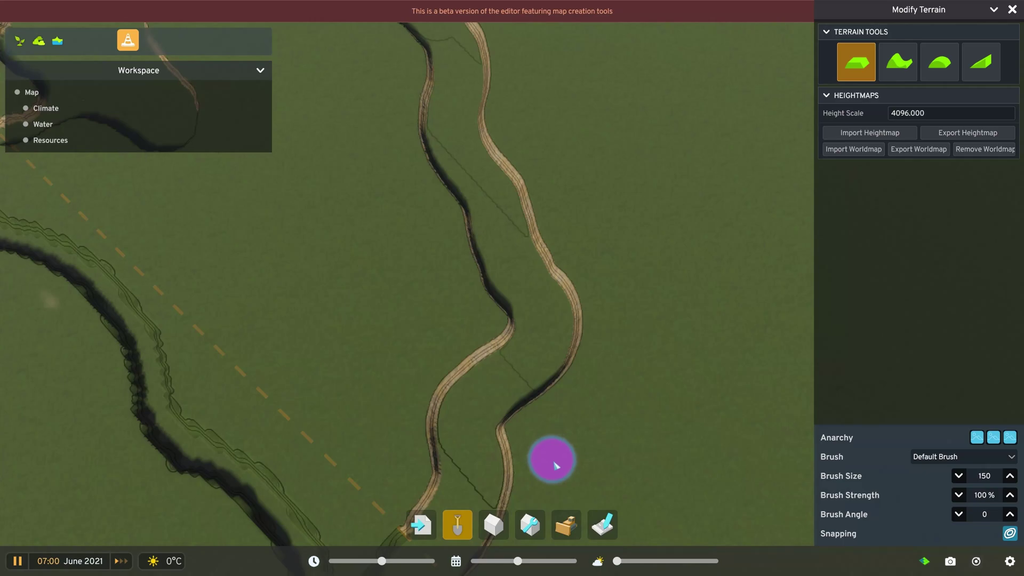
- Narrow the wide riverbed with the size 150 level brush by pushing in its outer bank, from the lower bend to opposite the side branch
{"action": "mouse_move", "coordinate": [530, 467]}
{"action": "left_mouse_down"}
{"action": "mouse_move", "coordinate": [526, 412]}
{"action": "mouse_move", "coordinate": [579, 355]}
{"action": "mouse_move", "coordinate": [591, 300]}
{"action": "mouse_move", "coordinate": [561, 250]}
{"action": "left_mouse_up"}
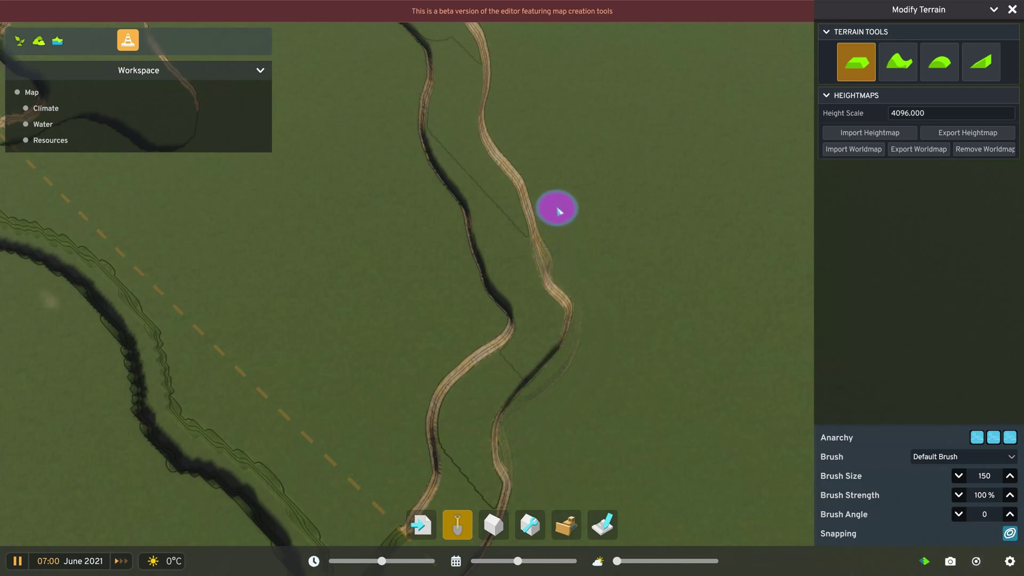
{"action": "key", "text": "w"}
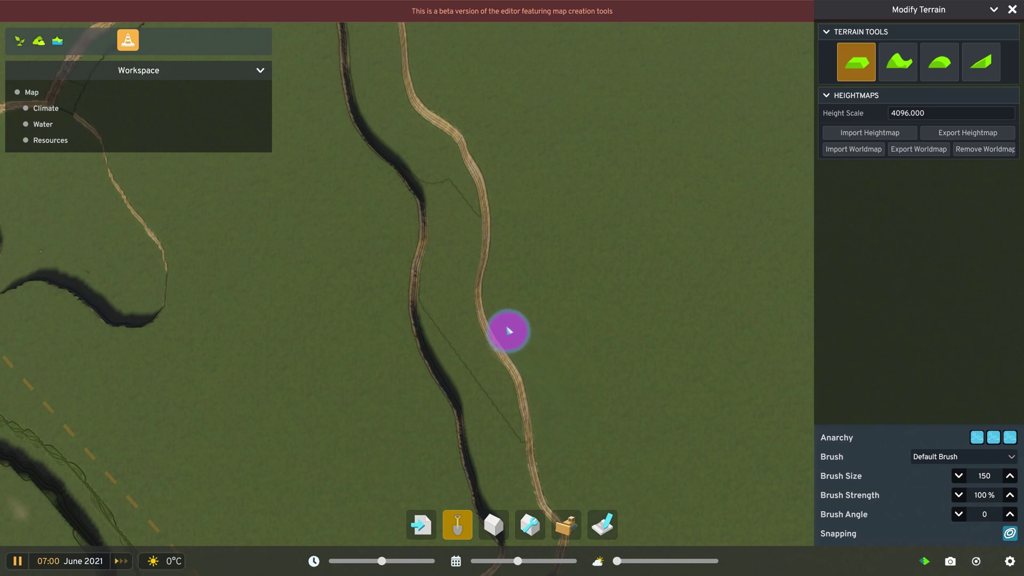
{"action": "mouse_move", "coordinate": [508, 330]}
{"action": "left_mouse_down"}
{"action": "mouse_move", "coordinate": [494, 270]}
{"action": "mouse_move", "coordinate": [501, 206]}
{"action": "mouse_move", "coordinate": [478, 133]}
{"action": "mouse_move", "coordinate": [435, 93]}
{"action": "left_mouse_up"}
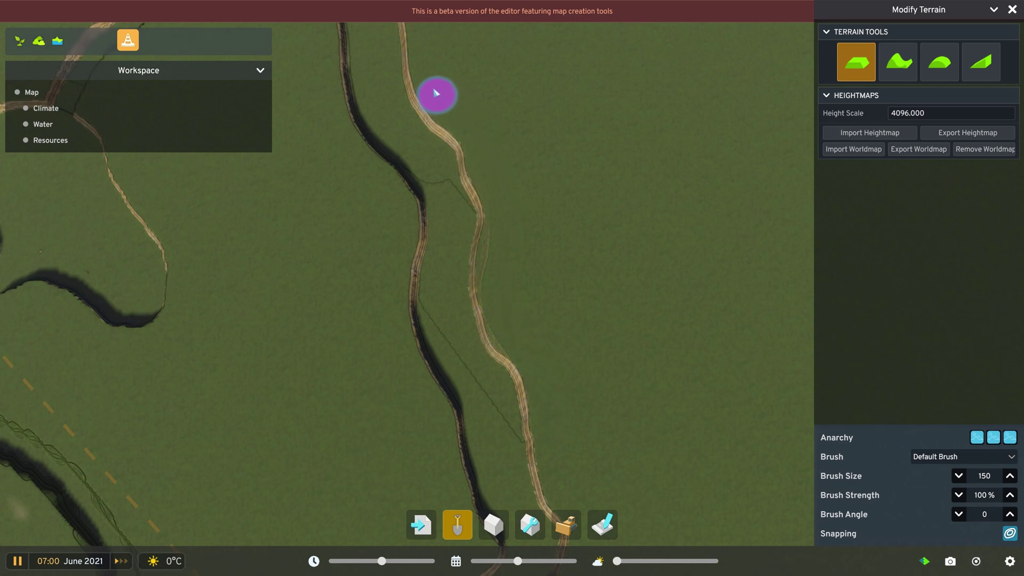
{"action": "key", "text": "w"}
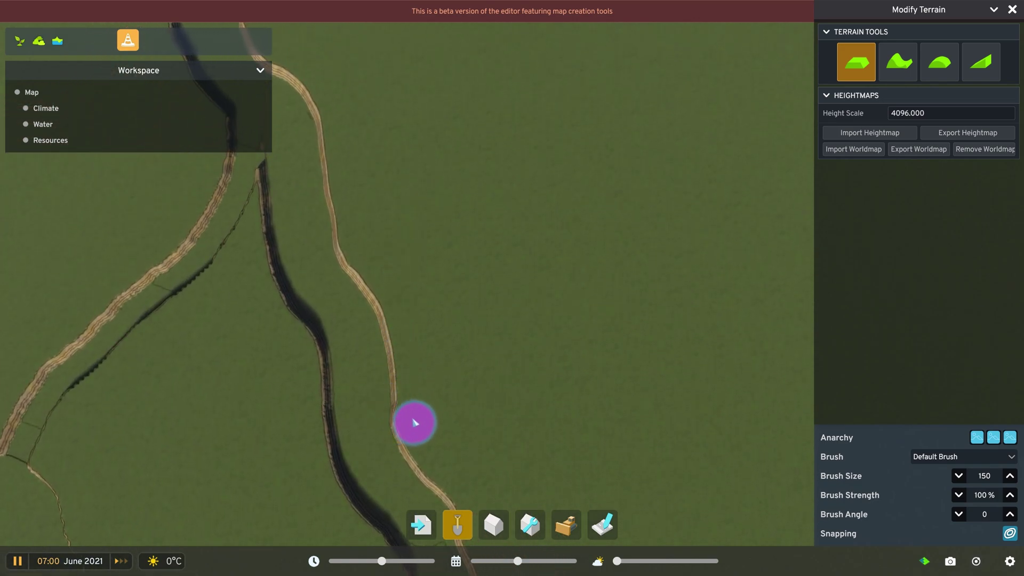
{"action": "mouse_move", "coordinate": [408, 331]}
{"action": "left_mouse_down"}
{"action": "mouse_move", "coordinate": [341, 214]}
{"action": "mouse_move", "coordinate": [345, 154]}
{"action": "left_mouse_up"}
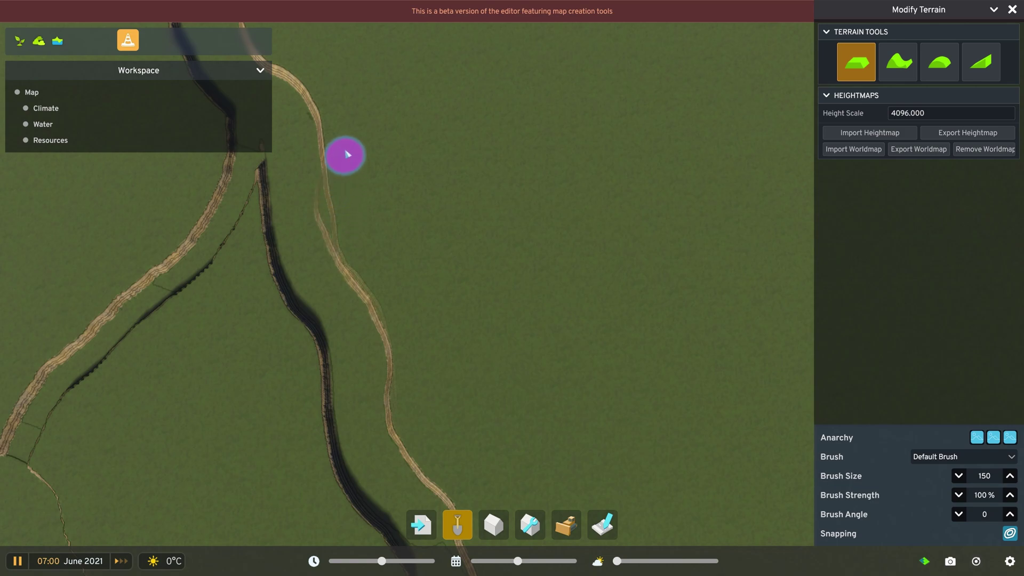
{"action": "key", "text": "w"}
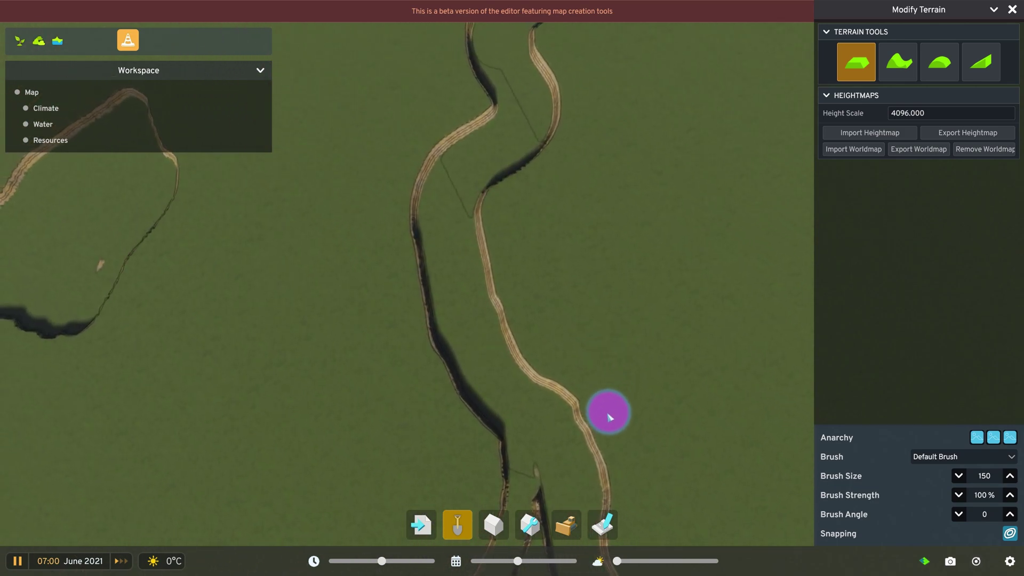
- Reshape the banks beyond the side branch and around the S-shaped meander near the dashed tile corner with the size 150 level brush
{"action": "mouse_move", "coordinate": [567, 382]}
{"action": "left_mouse_down"}
{"action": "mouse_move", "coordinate": [521, 322]}
{"action": "mouse_move", "coordinate": [498, 242]}
{"action": "mouse_move", "coordinate": [510, 187]}
{"action": "mouse_move", "coordinate": [563, 143]}
{"action": "left_mouse_up"}
{"action": "key", "text": "w"}
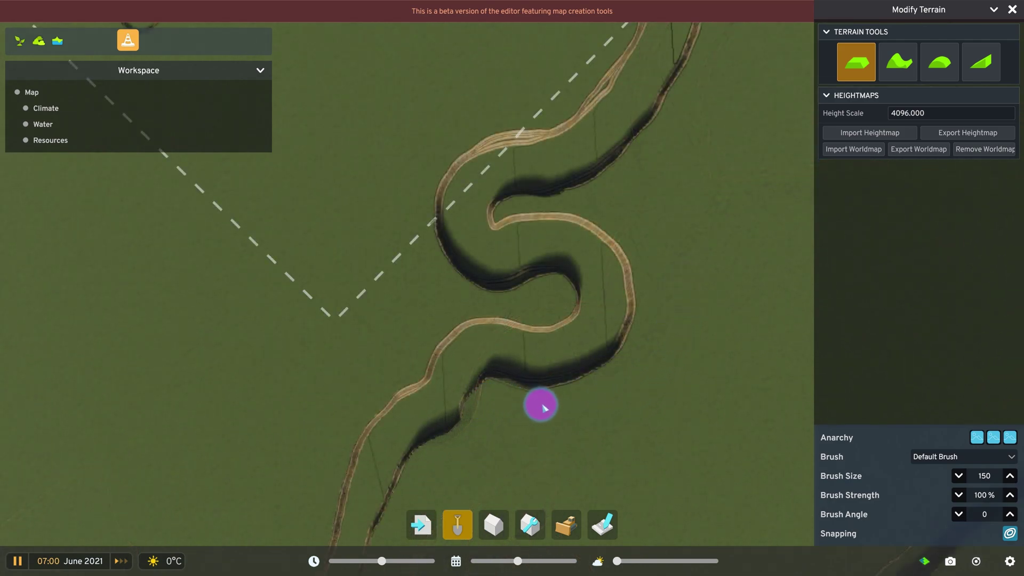
{"action": "left_click_drag", "start_coordinate": [627, 359], "coordinate": [653, 304]}
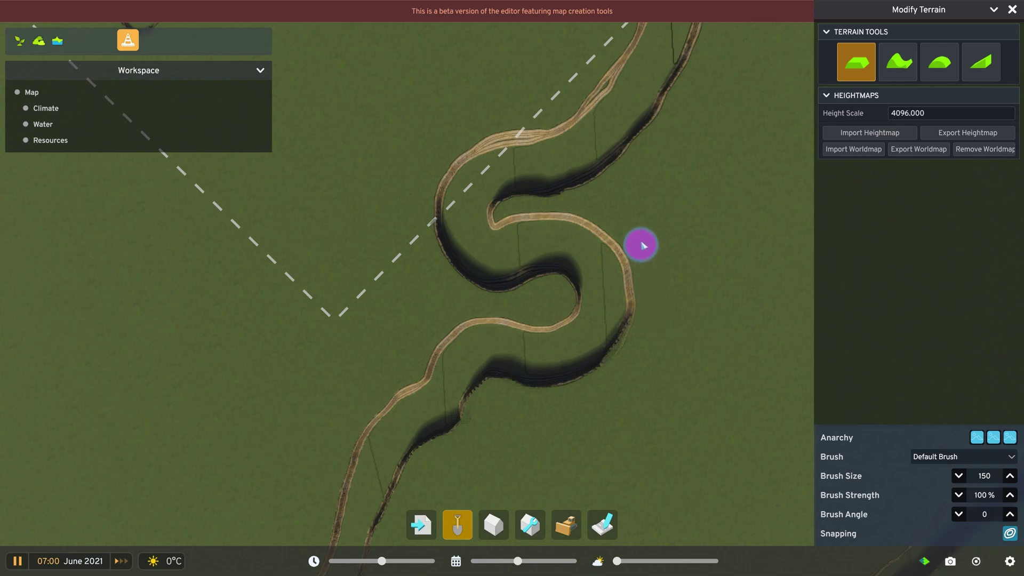
{"action": "key", "text": "w"}
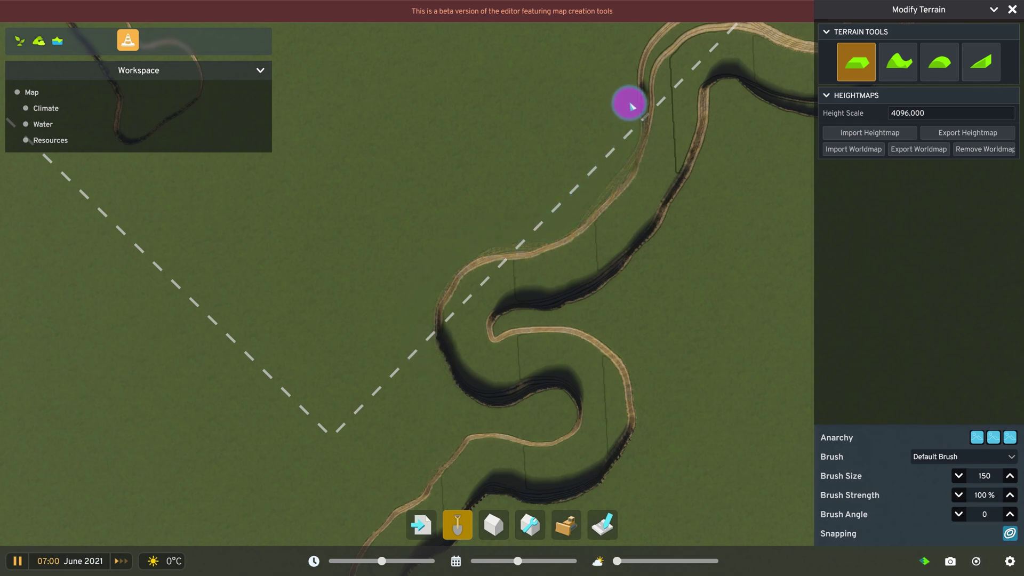
- Smooth the doubled bank edges where the river passes the dashed tile corner and curves into the next bends
{"action": "key", "text": "w"}
{"action": "key", "text": "d"}
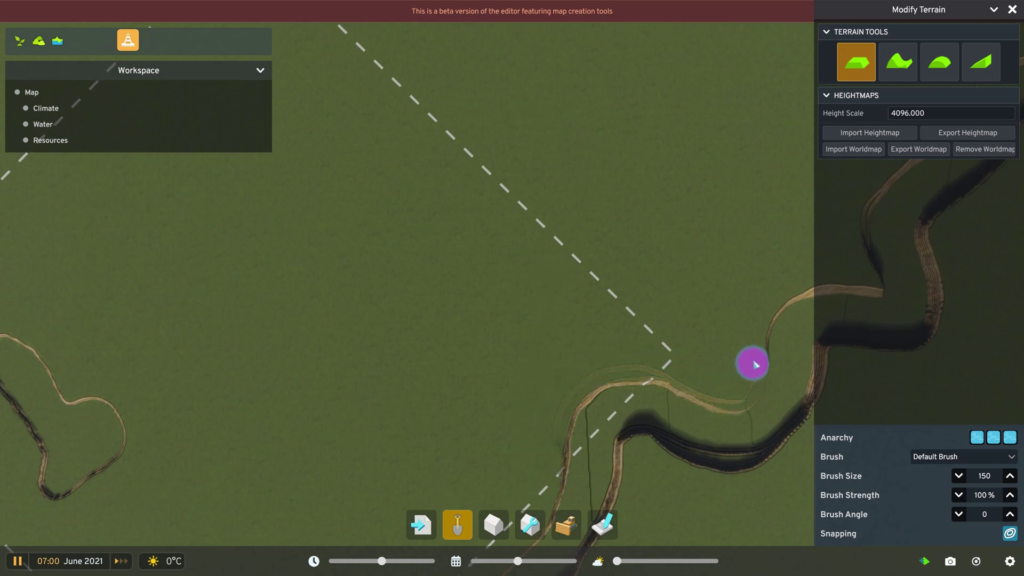
{"action": "key", "text": "d"}
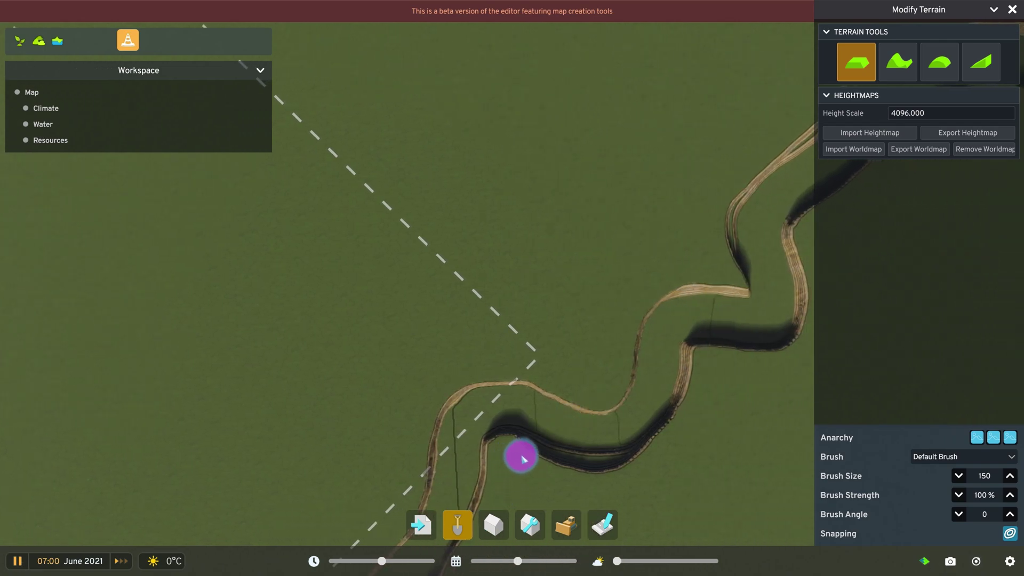
- Level the shaded bank opposite with the size 150 brush, through the zigzag bends beyond the dashed tile corner
{"action": "left_click_drag", "start_coordinate": [614, 482], "coordinate": [671, 442]}
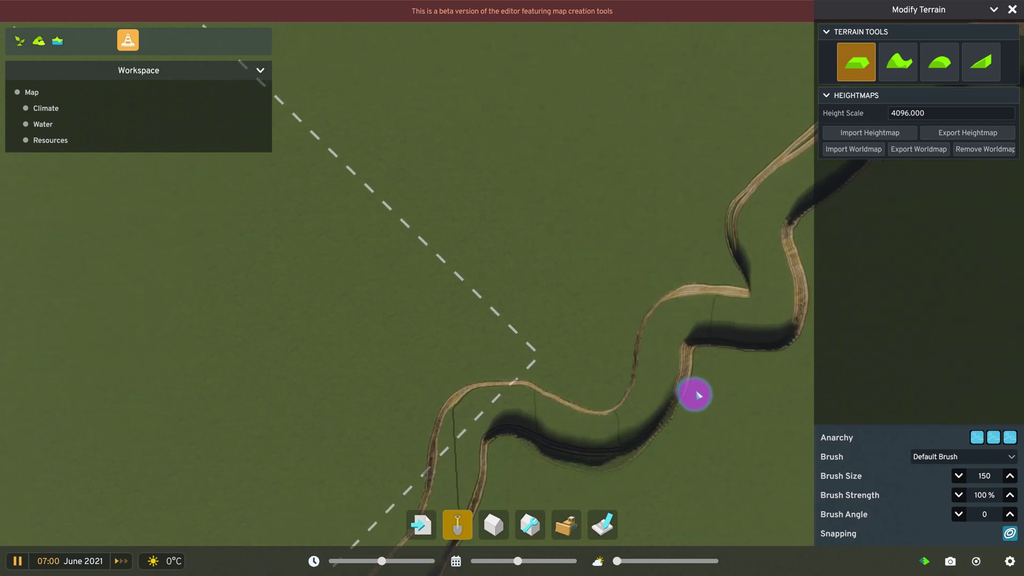
{"action": "left_click_drag", "start_coordinate": [764, 361], "coordinate": [801, 342]}
{"action": "key", "text": "w"}
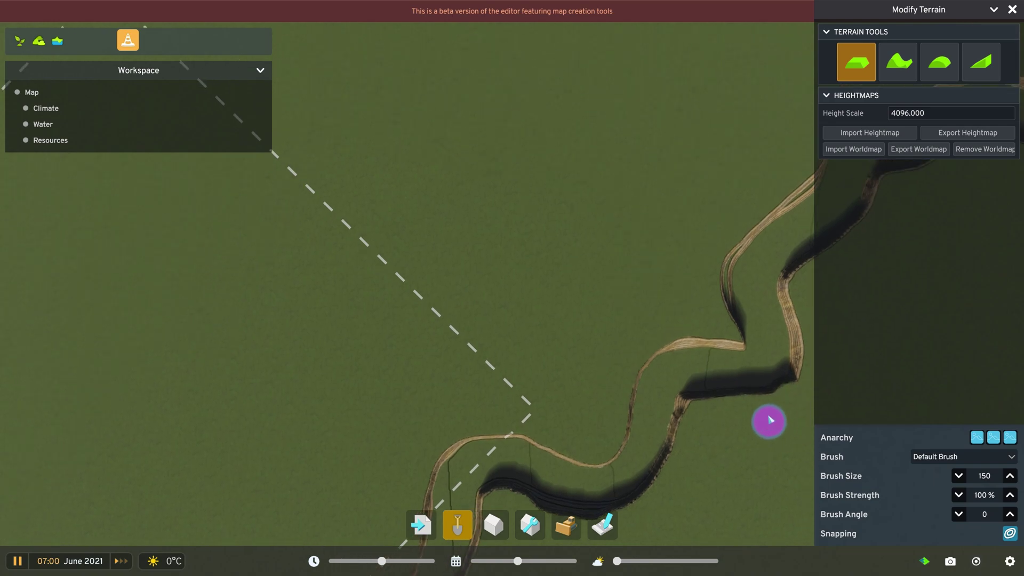
{"action": "key", "text": "d"}
{"action": "key", "text": "s"}
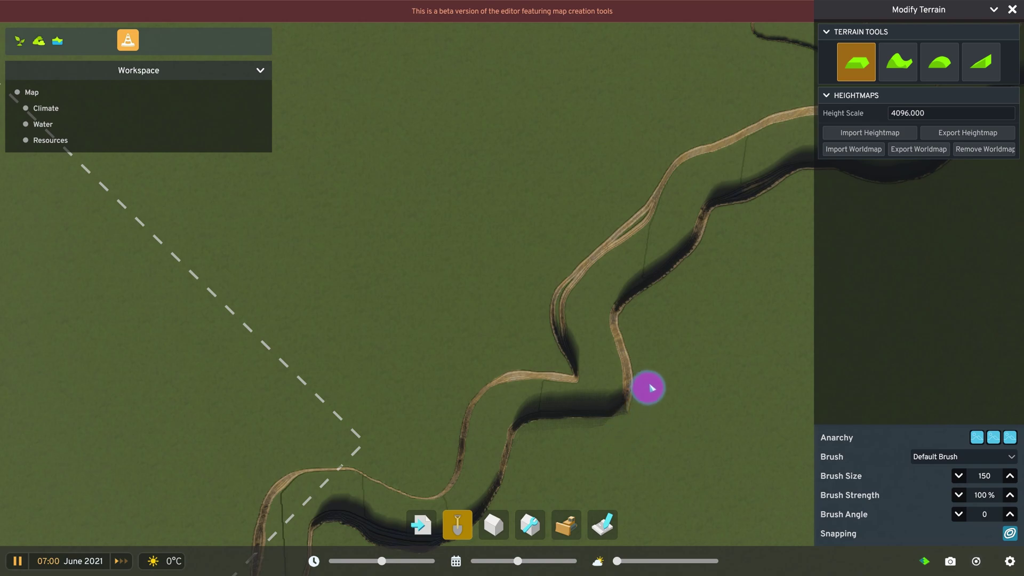
{"action": "left_click_drag", "start_coordinate": [647, 297], "coordinate": [690, 269]}
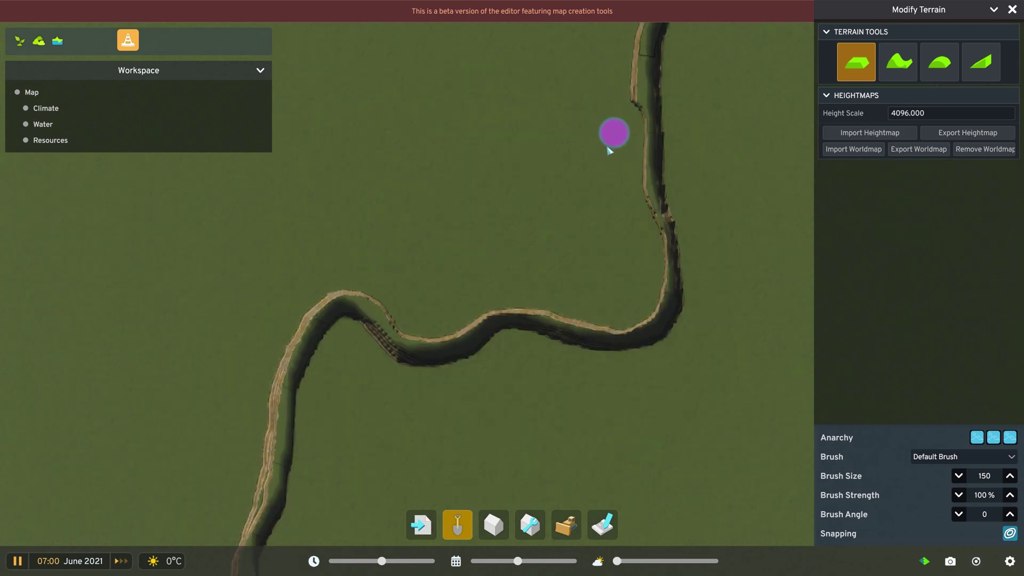
- Clean up the jagged bank of the narrow winding channel with the size 150 level brush, following its course upward
{"action": "key", "text": "w"}
{"action": "key", "text": "d"}
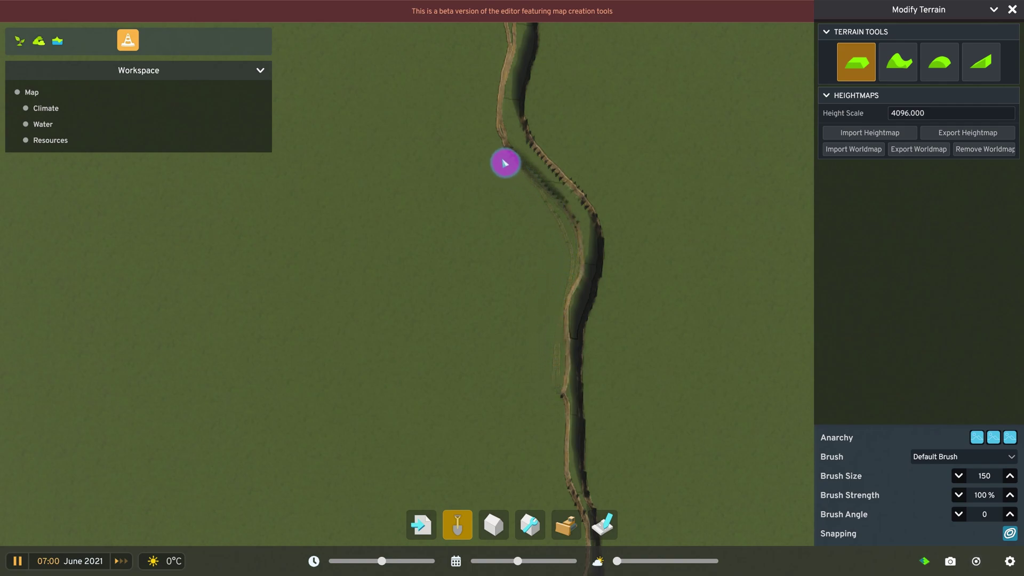
{"action": "key", "text": "w"}
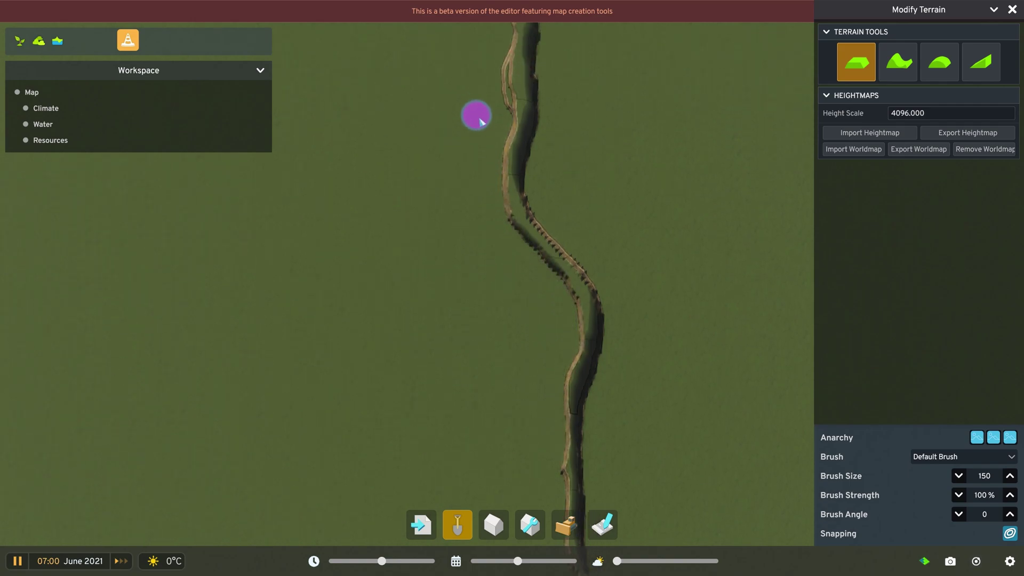
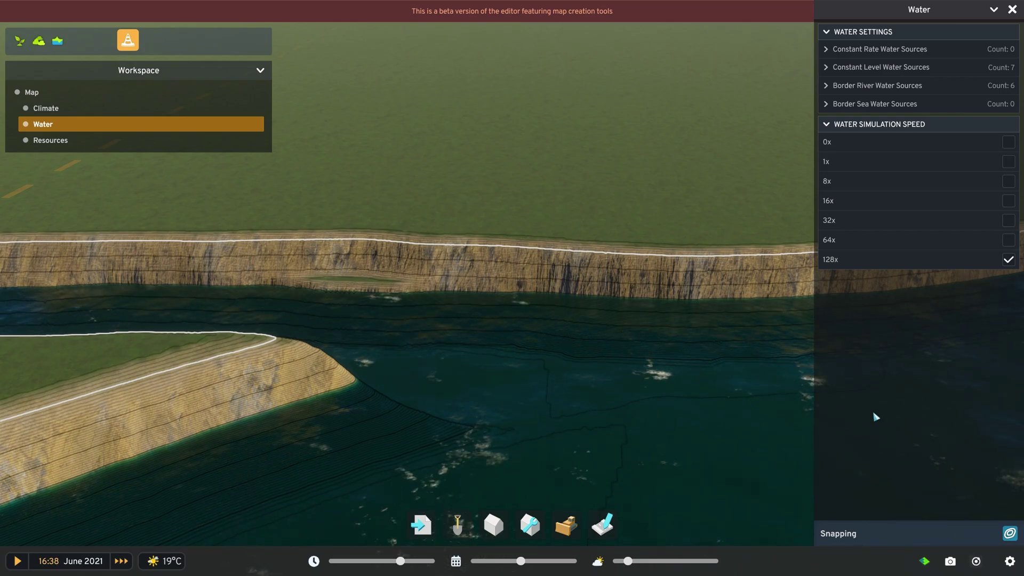
- Examine the steep banks and water level of the filled river around its branch and S-shaped meander
{"action": "scroll", "coordinate": [581, 430], "scroll_direction": "up", "scroll_amount": 5}
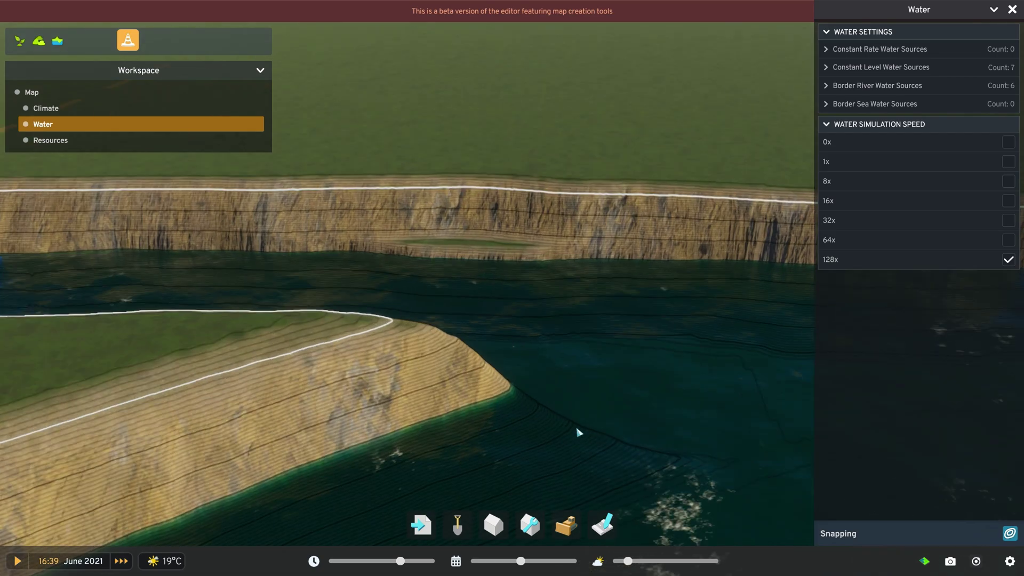
{"action": "scroll", "coordinate": [574, 431], "scroll_direction": "up", "scroll_amount": 5}
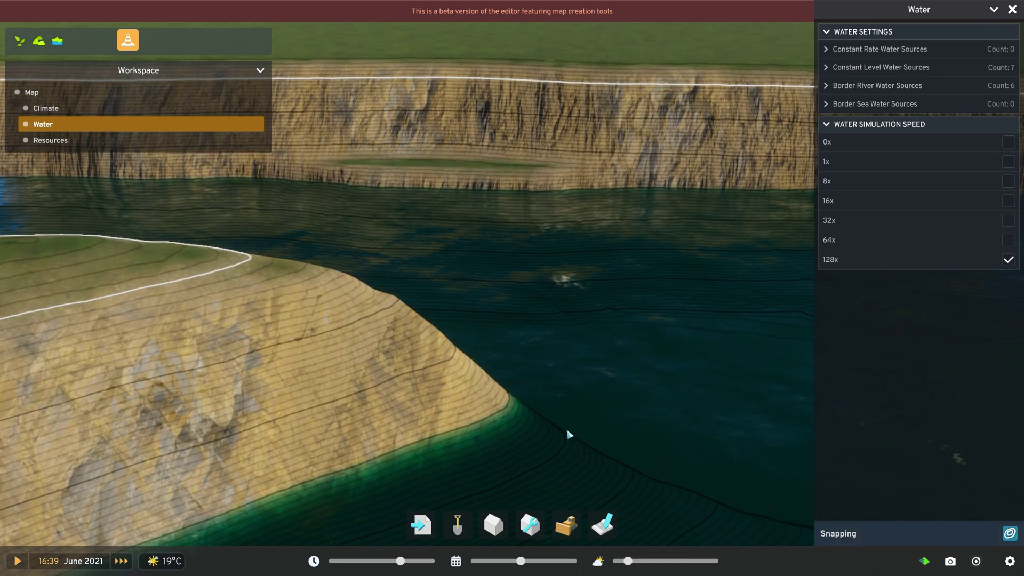
{"action": "middle_click_drag", "start_coordinate": [637, 405], "coordinate": [758, 391]}
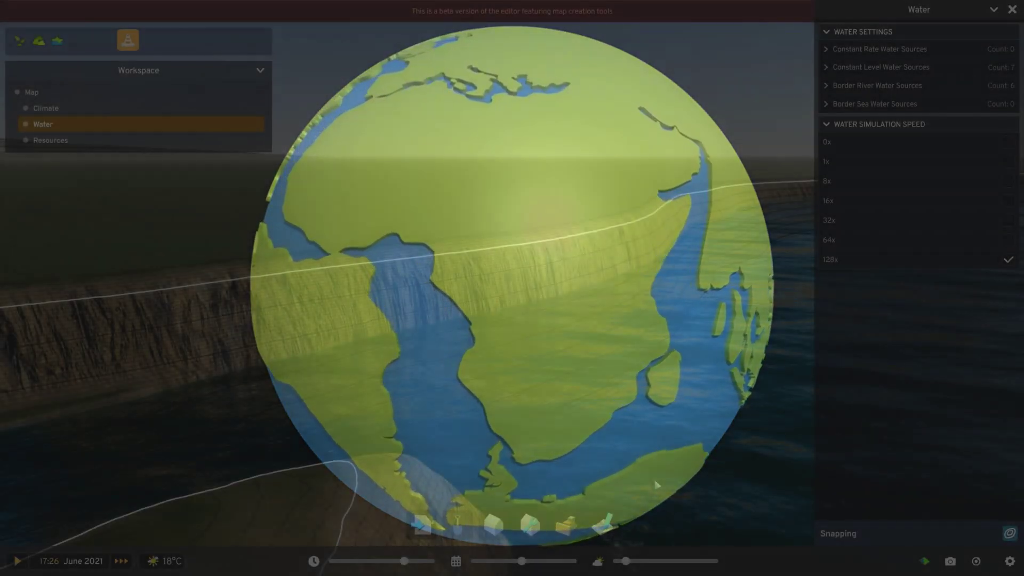
{"action": "key", "text": "w"}
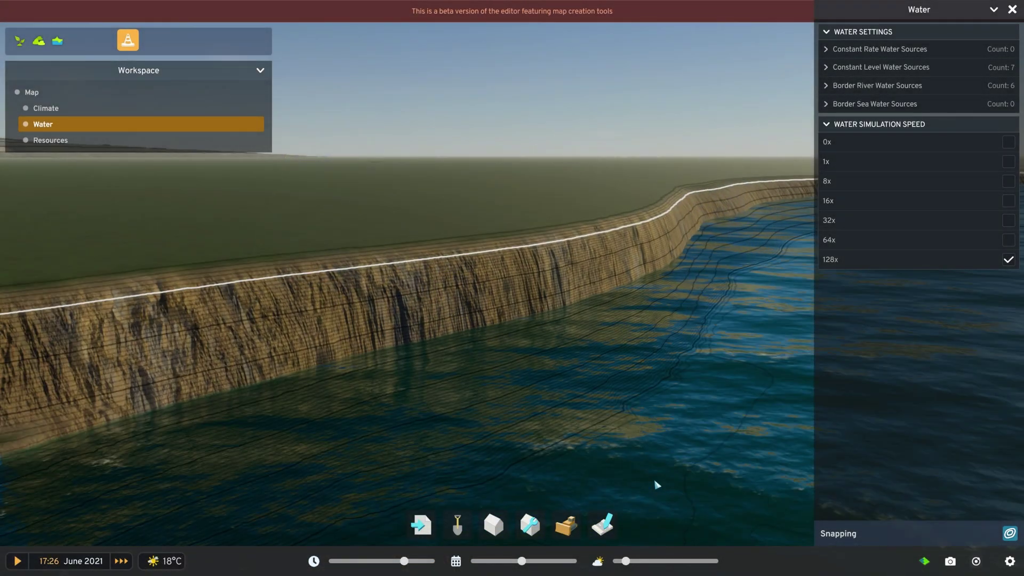
{"action": "middle_click_drag", "start_coordinate": [458, 384], "coordinate": [531, 385]}
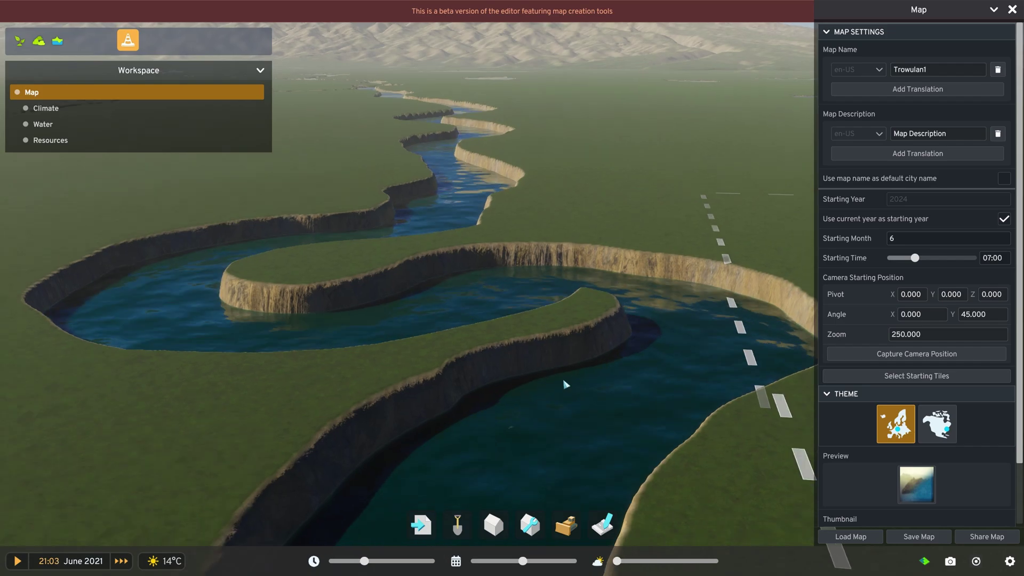
{"action": "middle_click_drag", "start_coordinate": [564, 383], "coordinate": [468, 473]}
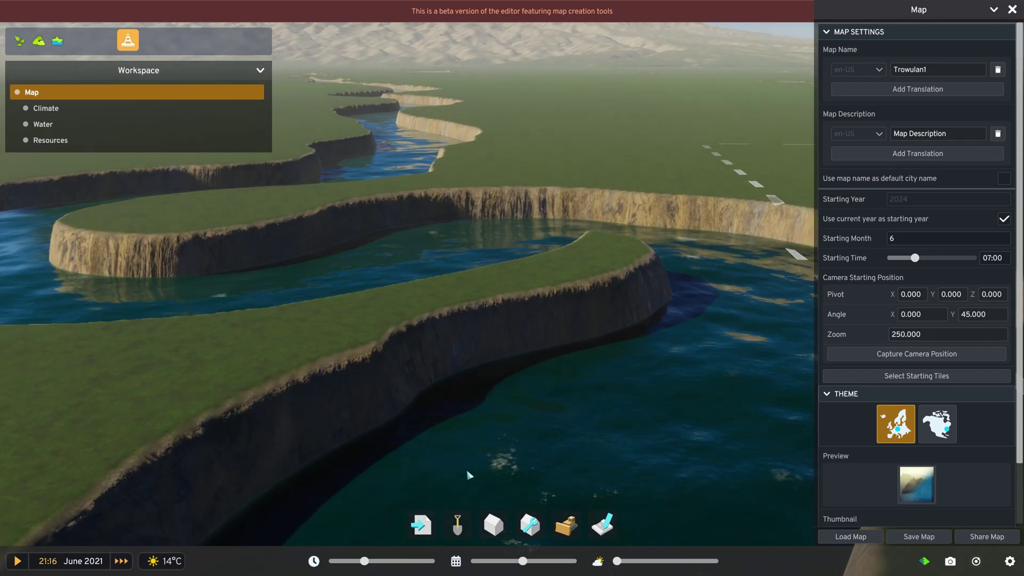
- Bring up the terrain levelling tool and examine the riverbanks where the white dashed tile border crosses the channel
{"action": "left_click", "coordinate": [457, 525]}
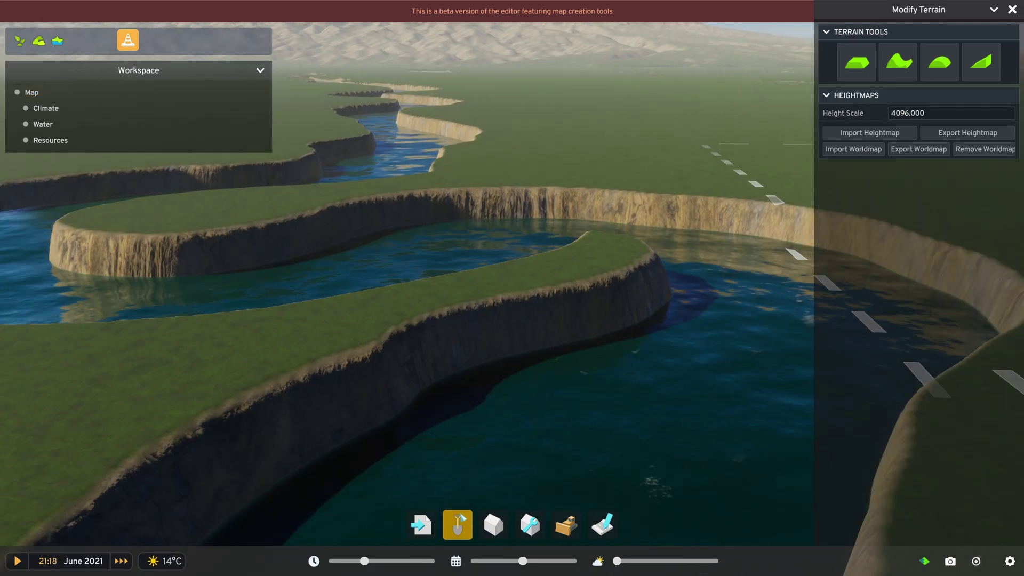
{"action": "left_click", "coordinate": [863, 63]}
{"action": "middle_click_drag", "start_coordinate": [582, 392], "coordinate": [685, 261]}
{"action": "scroll", "coordinate": [685, 260], "scroll_direction": "down", "scroll_amount": 4}
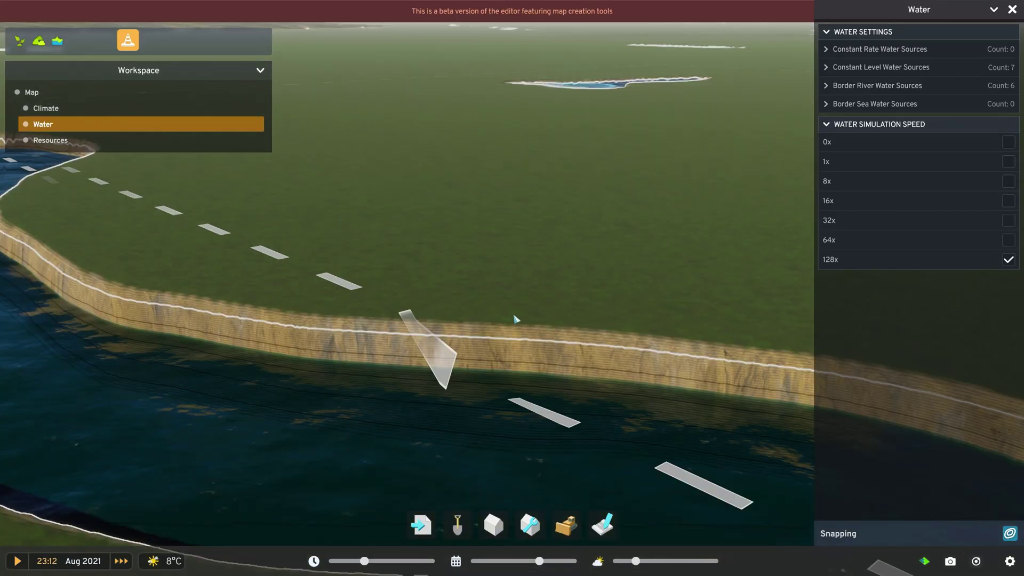
{"action": "middle_click_drag", "start_coordinate": [516, 319], "coordinate": [486, 309]}
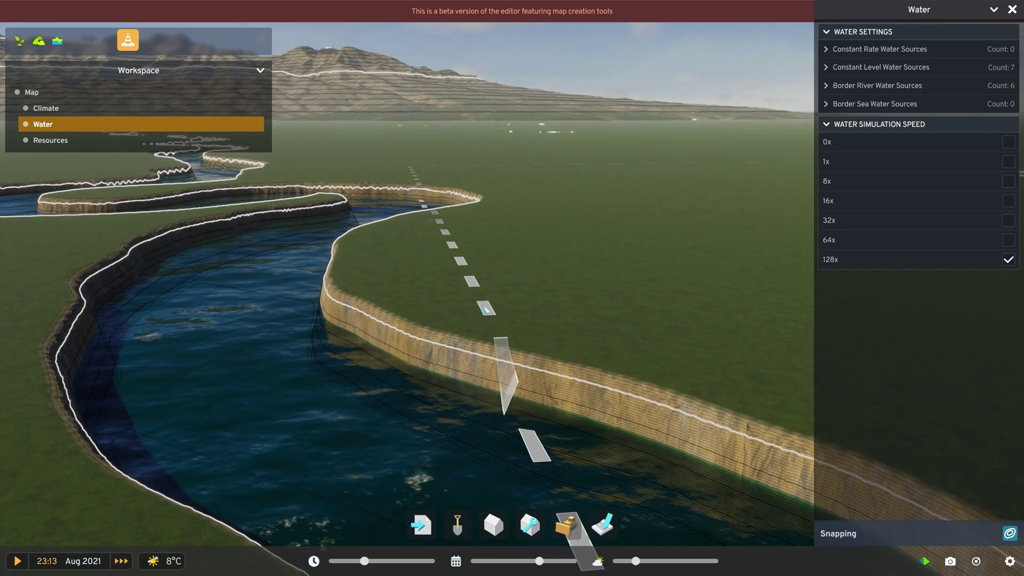
{"action": "key", "text": "w"}
{"action": "key", "text": "w"}
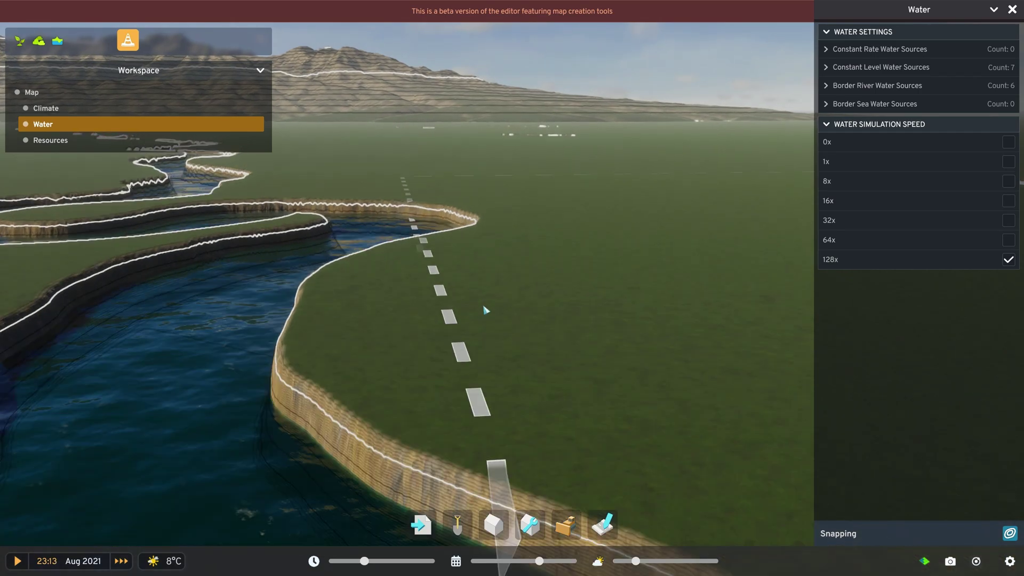
{"action": "key", "text": "a"}
{"action": "key", "text": "w"}
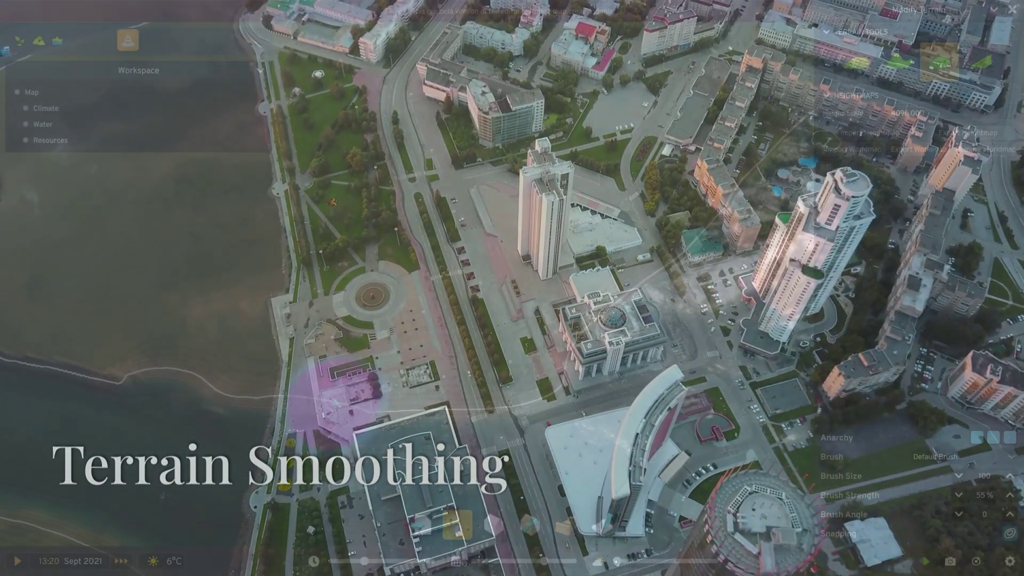
- Smooth the riverbank leading to the pointed spit at the river junction, using the size 100 smoothing brush at 55% strength
{"action": "key", "text": "a"}
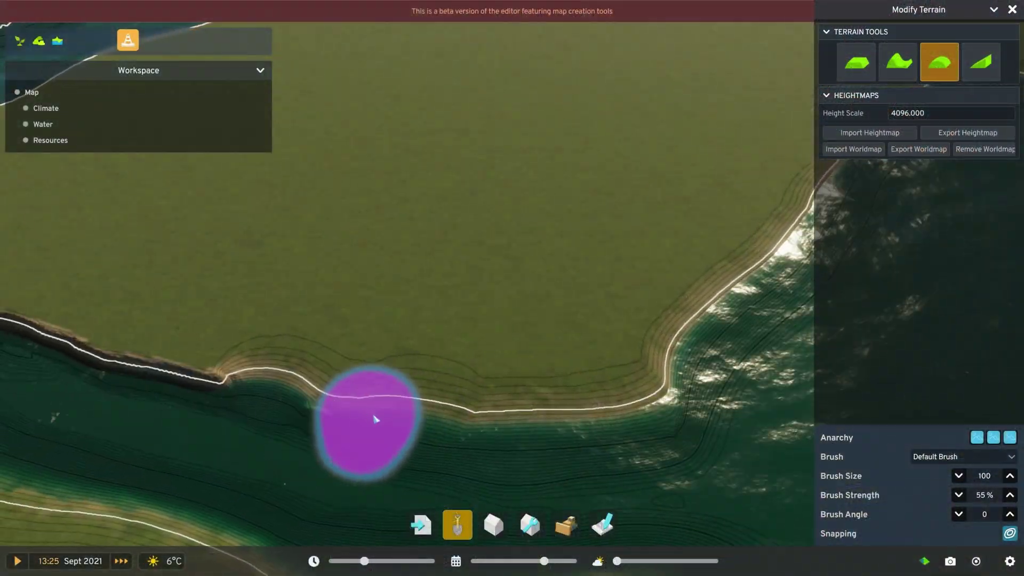
{"action": "key", "text": "a"}
{"action": "mouse_move", "coordinate": [392, 355]}
{"action": "left_mouse_down"}
{"action": "mouse_move", "coordinate": [393, 327]}
{"action": "mouse_move", "coordinate": [318, 357]}
{"action": "mouse_move", "coordinate": [489, 361]}
{"action": "mouse_move", "coordinate": [397, 361]}
{"action": "left_mouse_up"}
{"action": "middle_click_drag", "start_coordinate": [396, 361], "coordinate": [650, 400]}
{"action": "left_click_drag", "start_coordinate": [448, 361], "coordinate": [190, 519]}
{"action": "key", "text": "s"}
{"action": "mouse_move", "coordinate": [190, 519]}
{"action": "middle_mouse_down"}
{"action": "mouse_move", "coordinate": [558, 419]}
{"action": "mouse_move", "coordinate": [618, 317]}
{"action": "middle_mouse_up"}
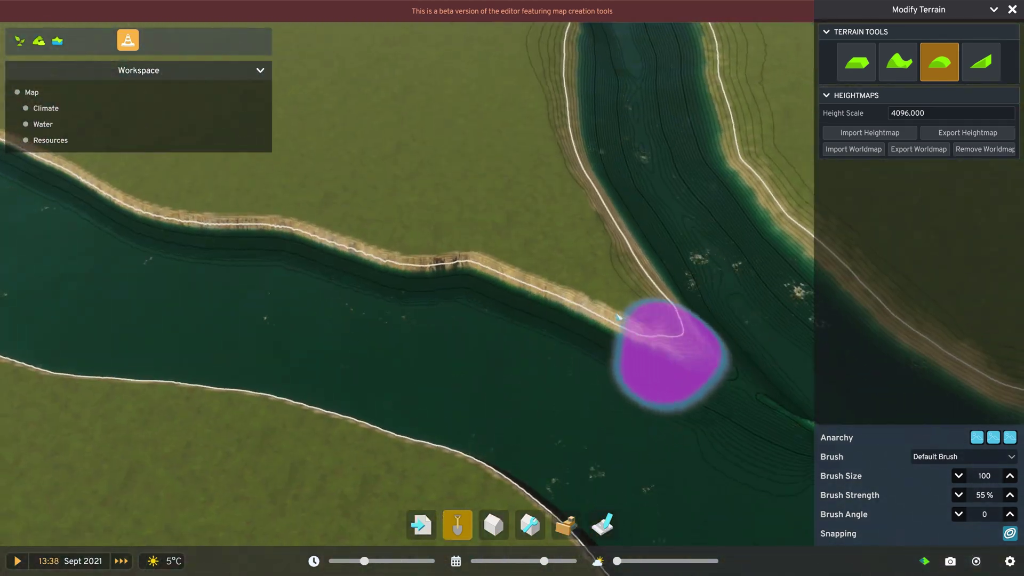
- Smooth the steep bank running away from the junction spit with the size 100 brush at 55% strength
{"action": "key", "text": "w"}
{"action": "key", "text": "a"}
{"action": "mouse_move", "coordinate": [372, 248]}
{"action": "left_mouse_down"}
{"action": "mouse_move", "coordinate": [466, 345]}
{"action": "mouse_move", "coordinate": [310, 305]}
{"action": "left_mouse_up"}
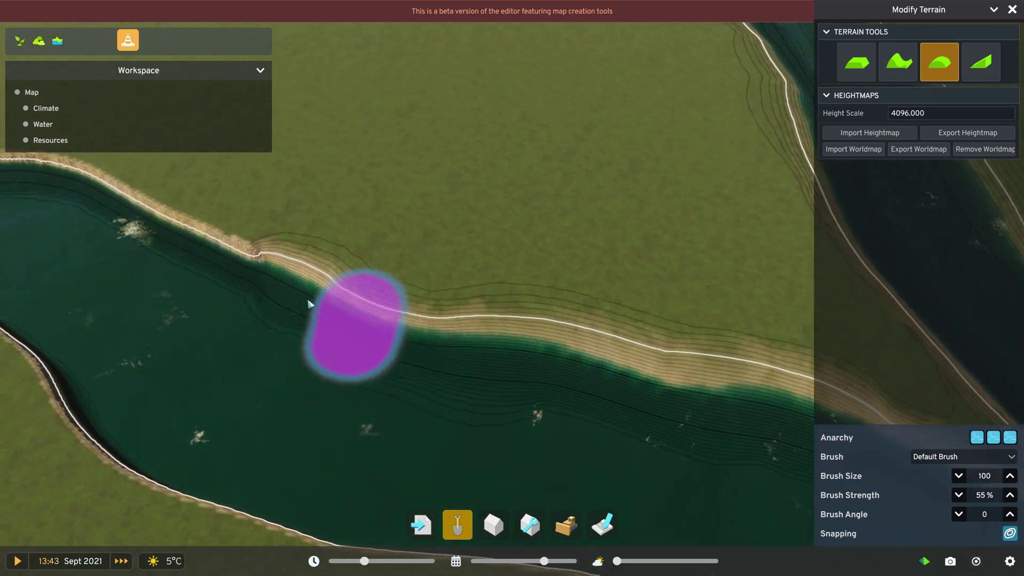
{"action": "key", "text": "a"}
{"action": "key", "text": "w"}
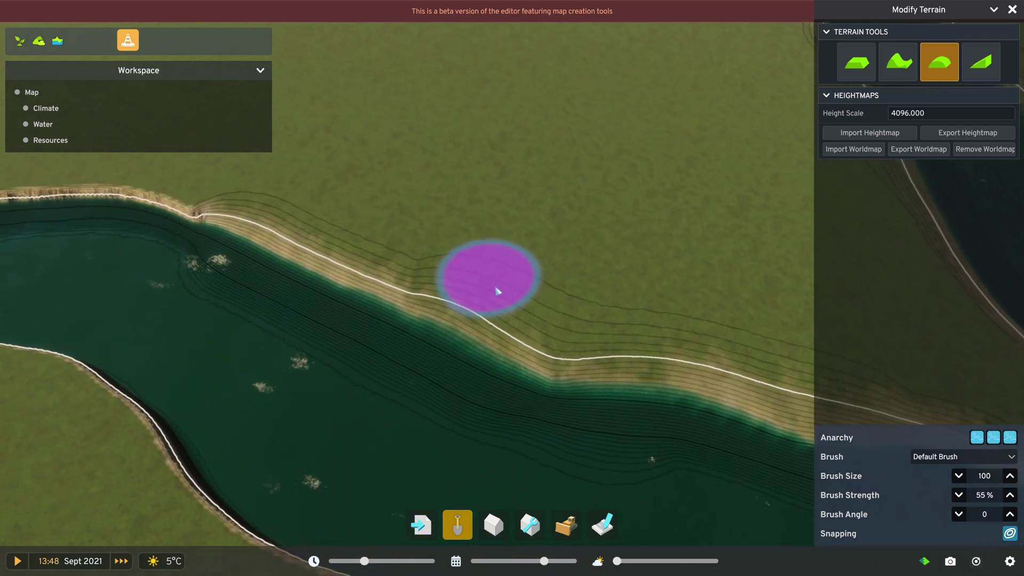
{"action": "mouse_move", "coordinate": [688, 330]}
{"action": "left_mouse_down"}
{"action": "mouse_move", "coordinate": [238, 276]}
{"action": "mouse_move", "coordinate": [719, 296]}
{"action": "left_mouse_up"}
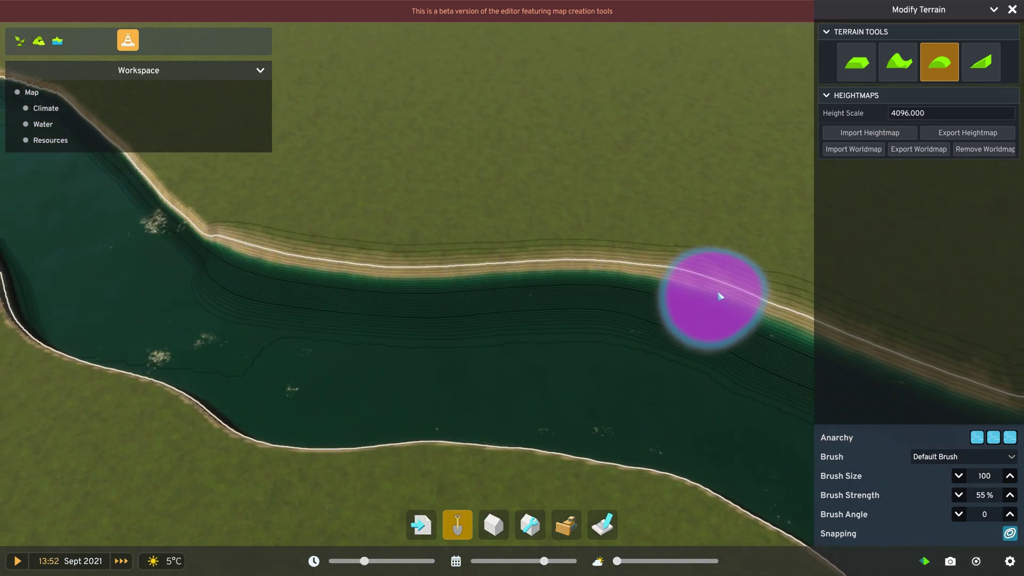
- Soften the same bank through the next gentle curves of the river with the size 100 smoothing brush
{"action": "key", "text": "a"}
{"action": "key", "text": "w"}
{"action": "mouse_move", "coordinate": [153, 206]}
{"action": "left_mouse_down"}
{"action": "mouse_move", "coordinate": [619, 439]}
{"action": "mouse_move", "coordinate": [445, 301]}
{"action": "left_mouse_up"}
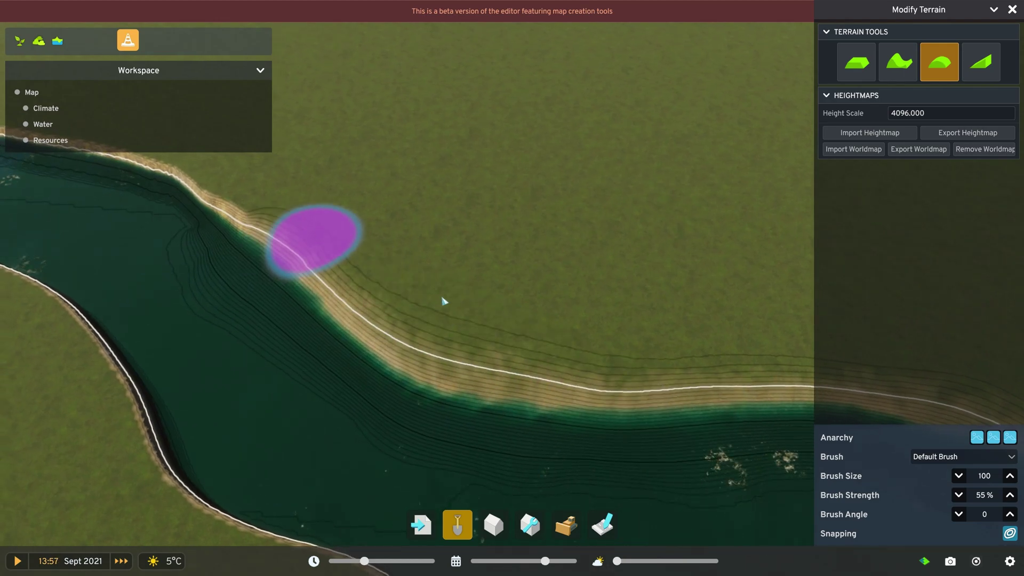
{"action": "key", "text": "a"}
{"action": "mouse_move", "coordinate": [340, 231]}
{"action": "left_mouse_down"}
{"action": "mouse_move", "coordinate": [536, 334]}
{"action": "mouse_move", "coordinate": [723, 366]}
{"action": "mouse_move", "coordinate": [626, 283]}
{"action": "left_mouse_up"}
{"action": "key", "text": "w"}
{"action": "left_click_drag", "start_coordinate": [538, 276], "coordinate": [155, 175]}
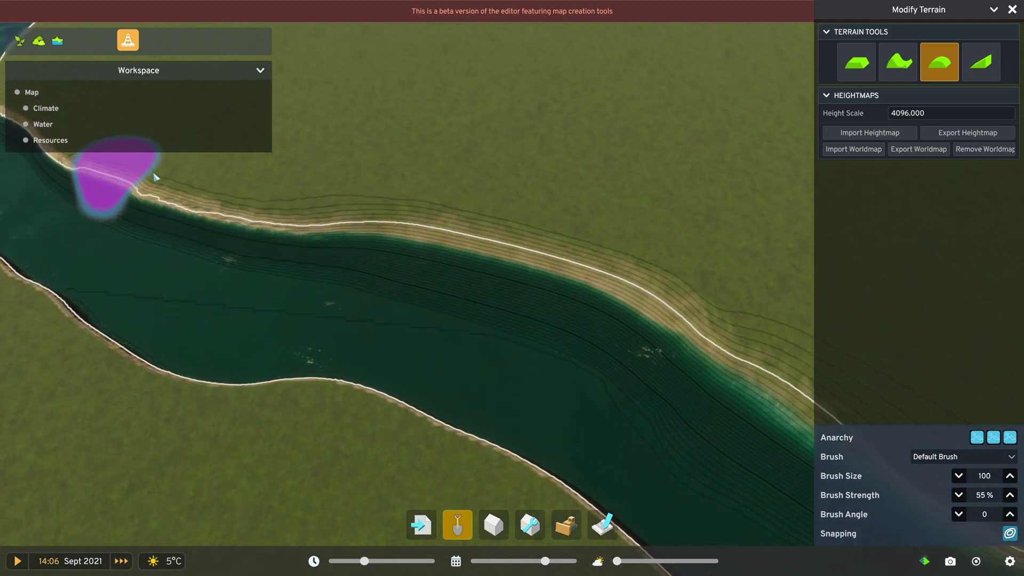
- Smooth the bank around the sharp bend toward the orange dashed border, and the opposite bank just before it
{"action": "key", "text": "a"}
{"action": "key", "text": "w"}
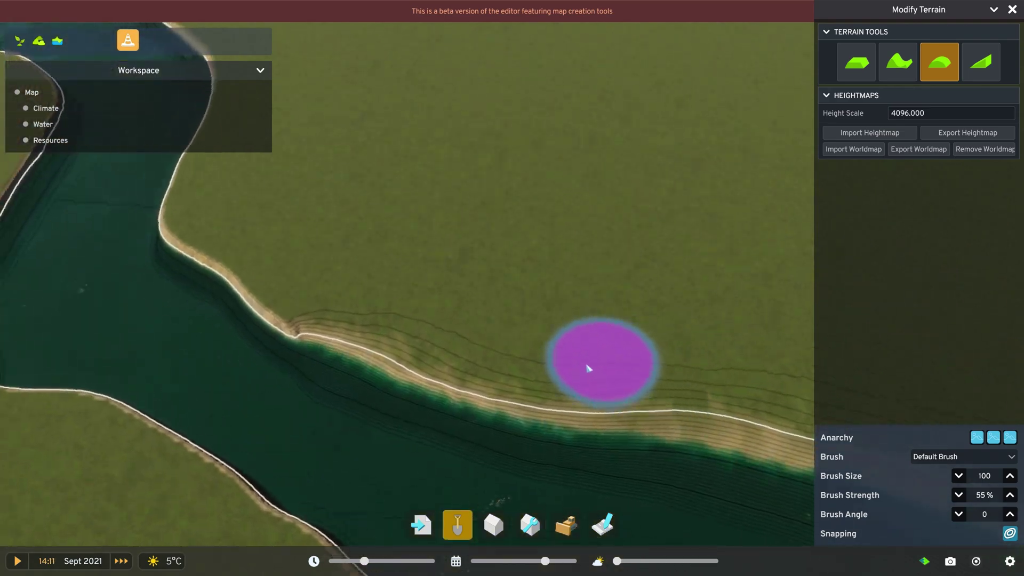
{"action": "mouse_move", "coordinate": [478, 319]}
{"action": "left_mouse_down"}
{"action": "mouse_move", "coordinate": [326, 166]}
{"action": "mouse_move", "coordinate": [436, 264]}
{"action": "mouse_move", "coordinate": [369, 152]}
{"action": "left_mouse_up"}
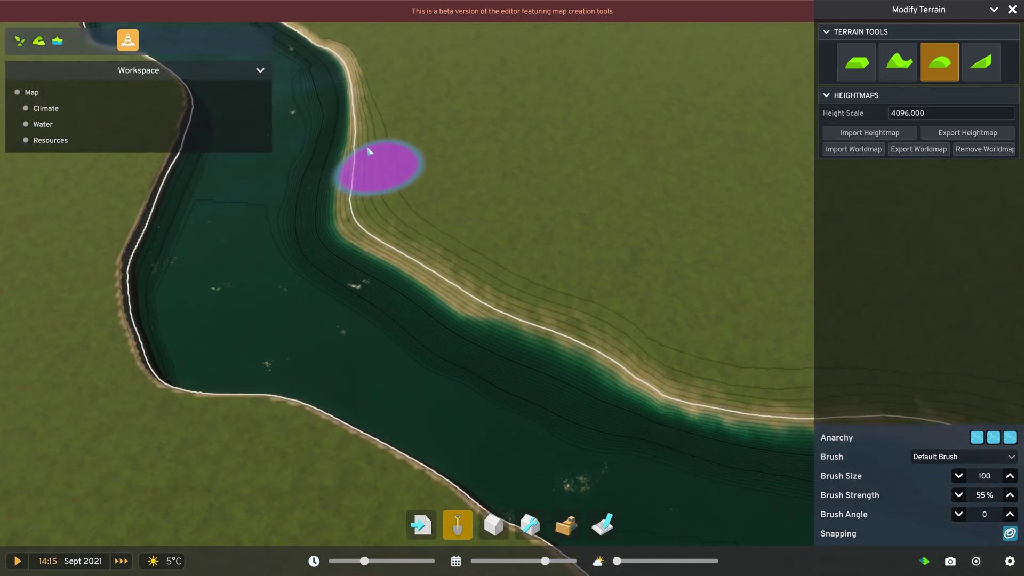
{"action": "key", "text": "w"}
{"action": "key", "text": "a"}
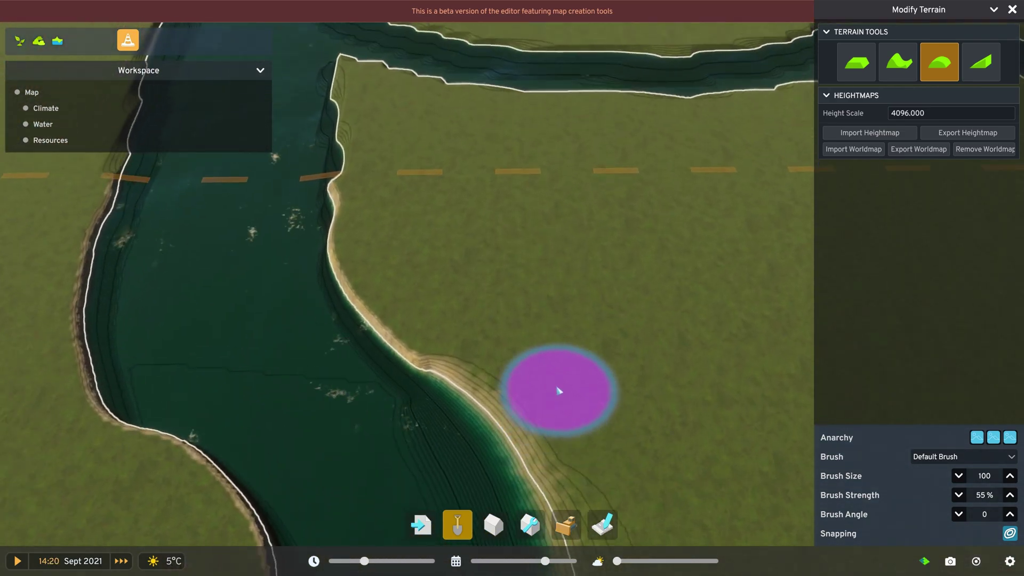
{"action": "key", "text": "a"}
{"action": "key", "text": "s"}
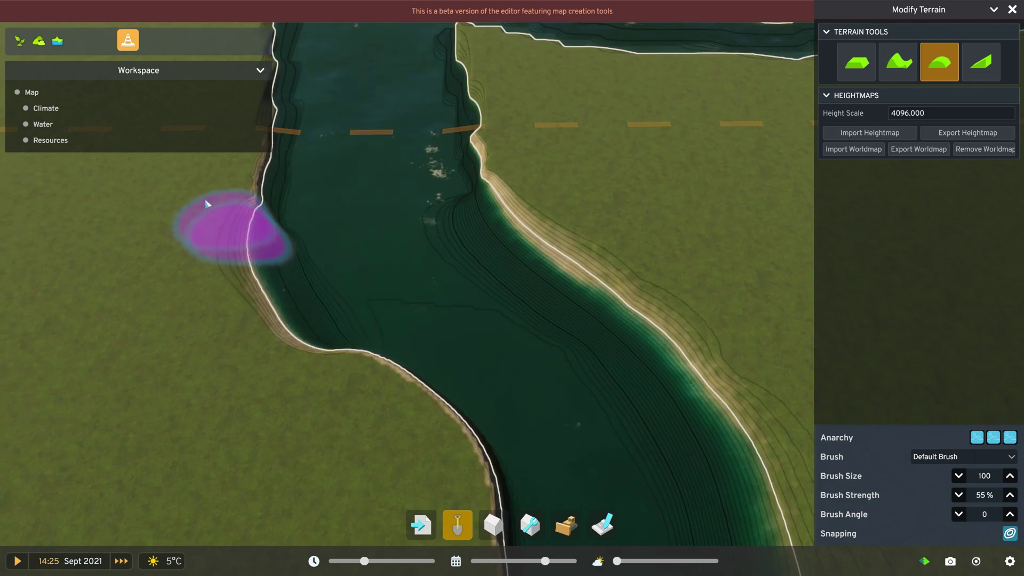
- Smooth both steep banks beyond the orange dashed border, following the winding channel with the size 100 brush
{"action": "key", "text": "w"}
{"action": "key", "text": "e"}
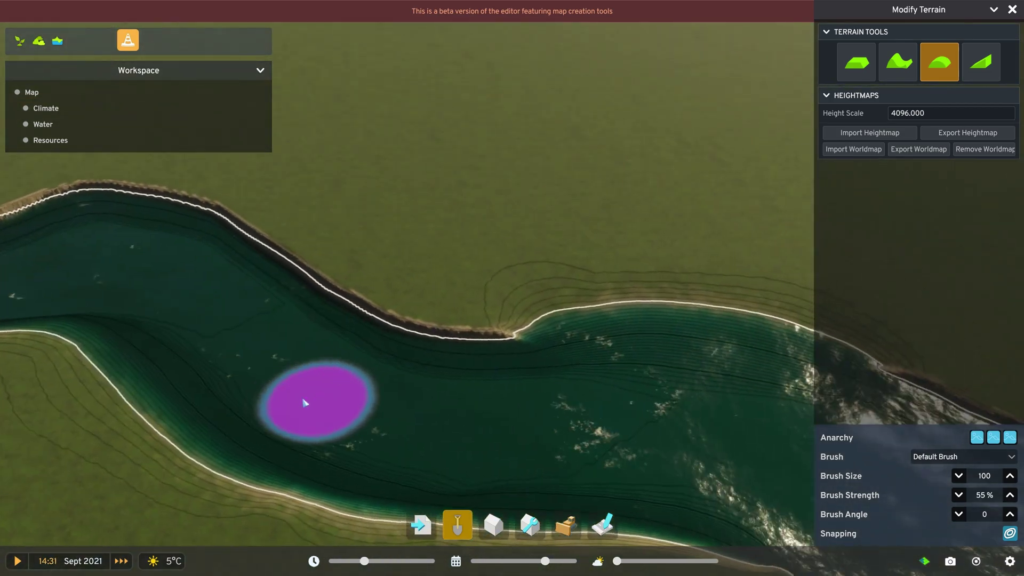
{"action": "key", "text": "e"}
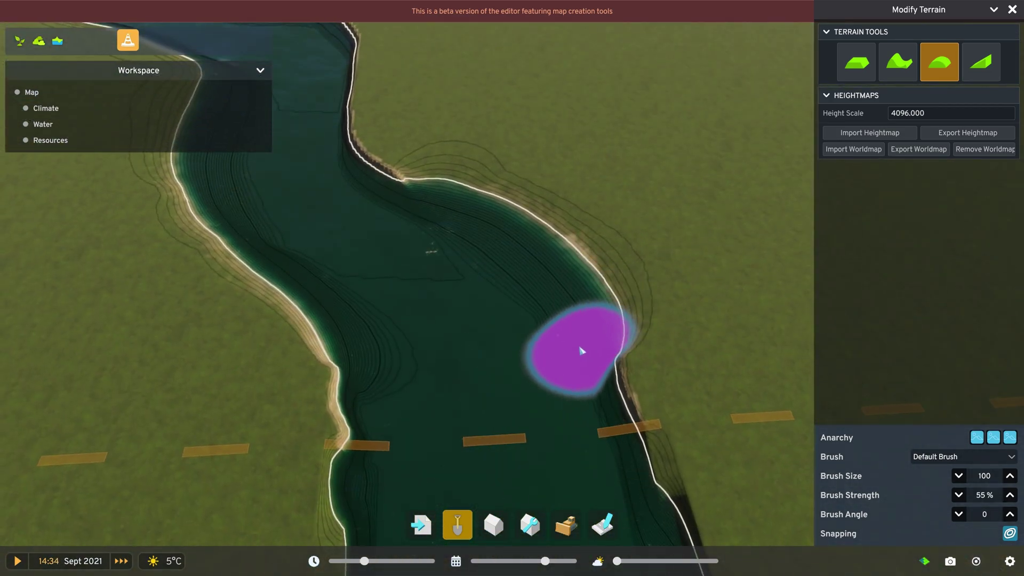
{"action": "key", "text": "e"}
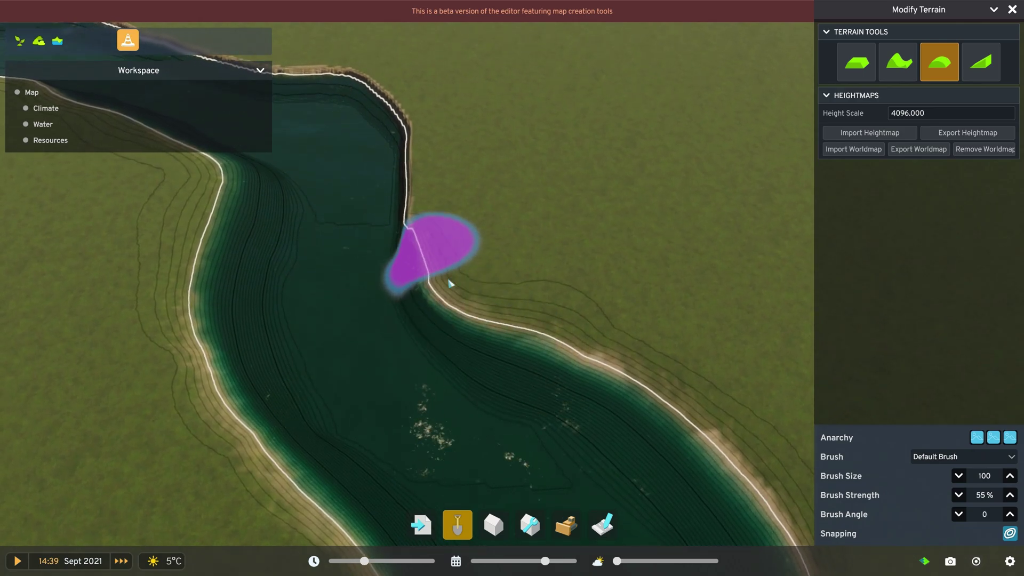
{"action": "key", "text": "e"}
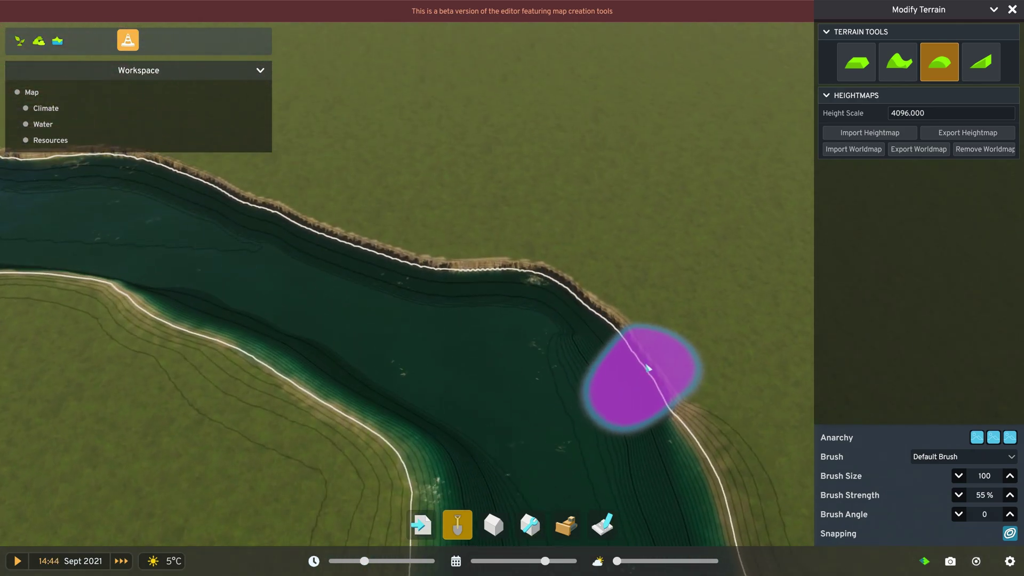
{"action": "key", "text": "e"}
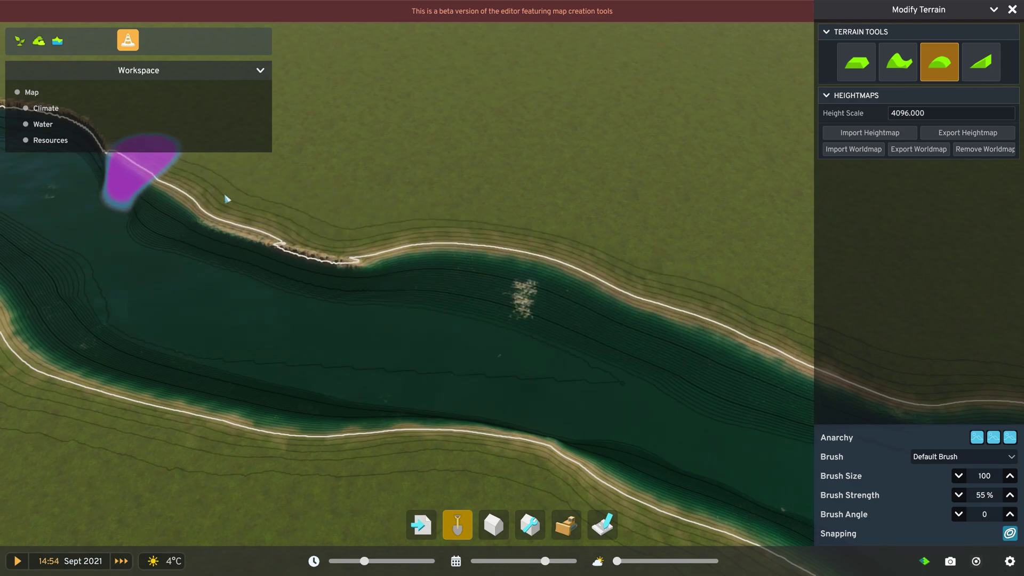
{"action": "key", "text": "e"}
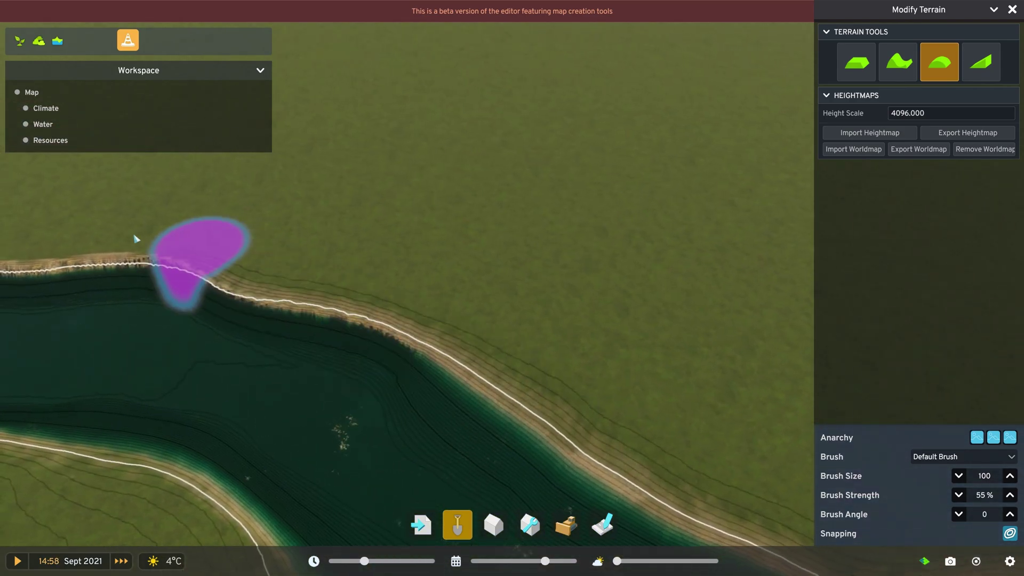
{"action": "key", "text": "e"}
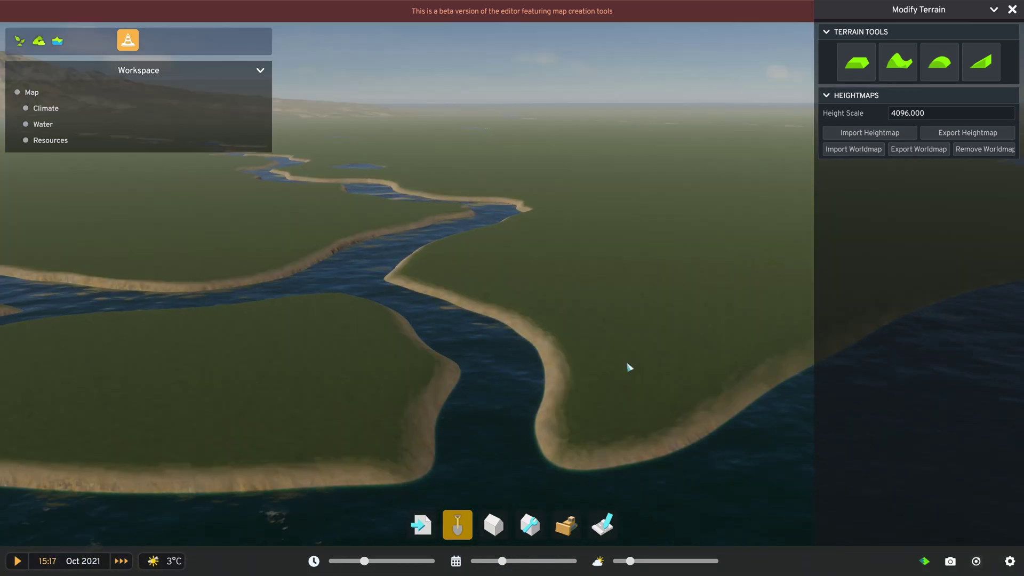
- Examine the smoothed banks from the river junction along the wide main river toward the horizon
{"action": "key", "text": "d"}
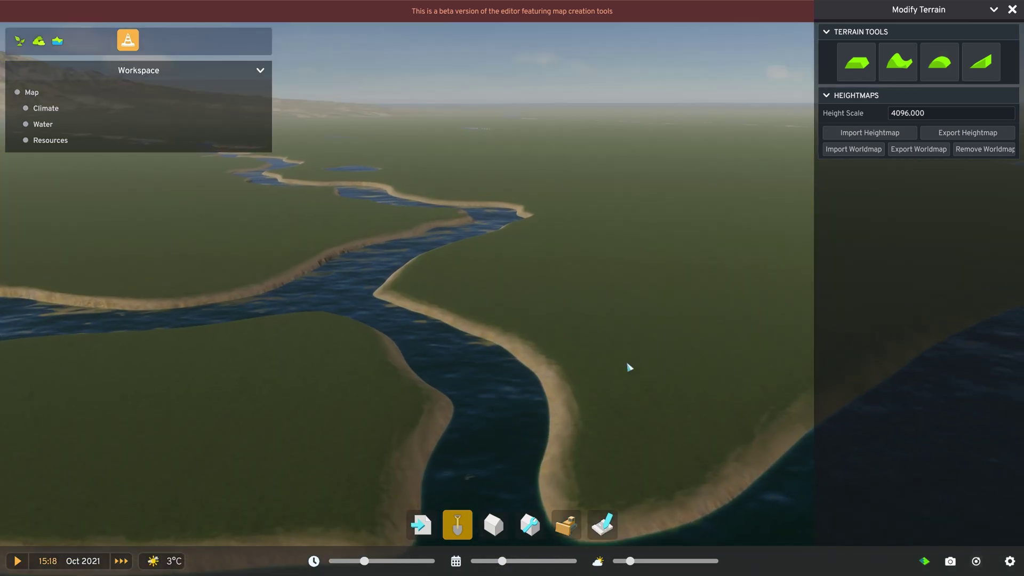
{"action": "key", "text": "q"}
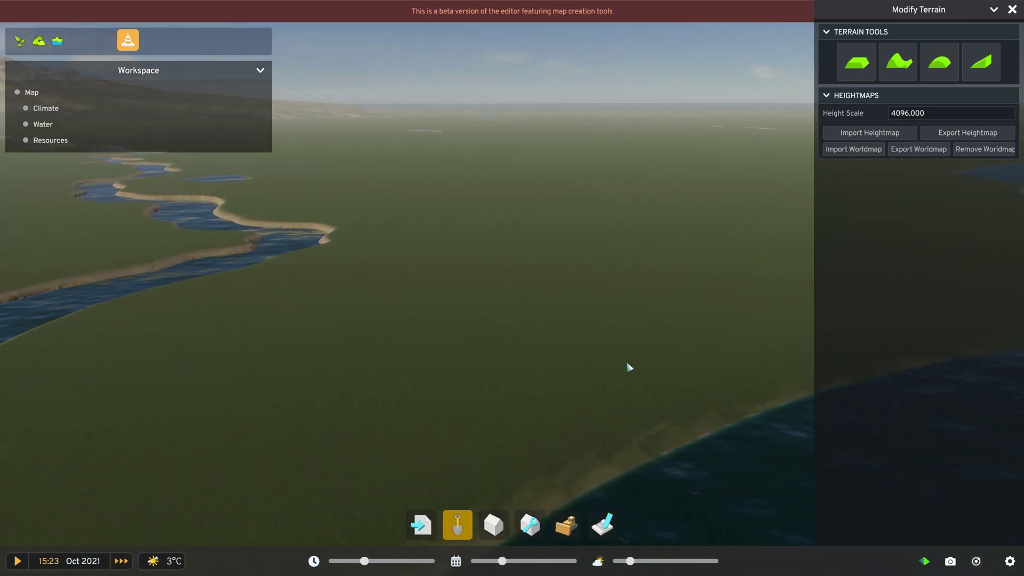
{"action": "key", "text": "w"}
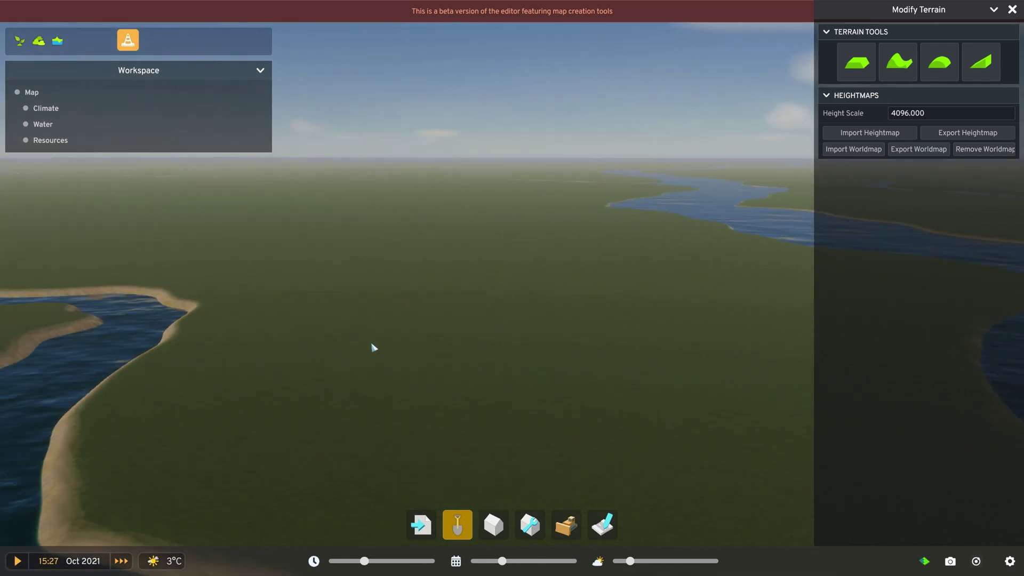
{"action": "middle_click_drag", "start_coordinate": [546, 355], "coordinate": [667, 386]}
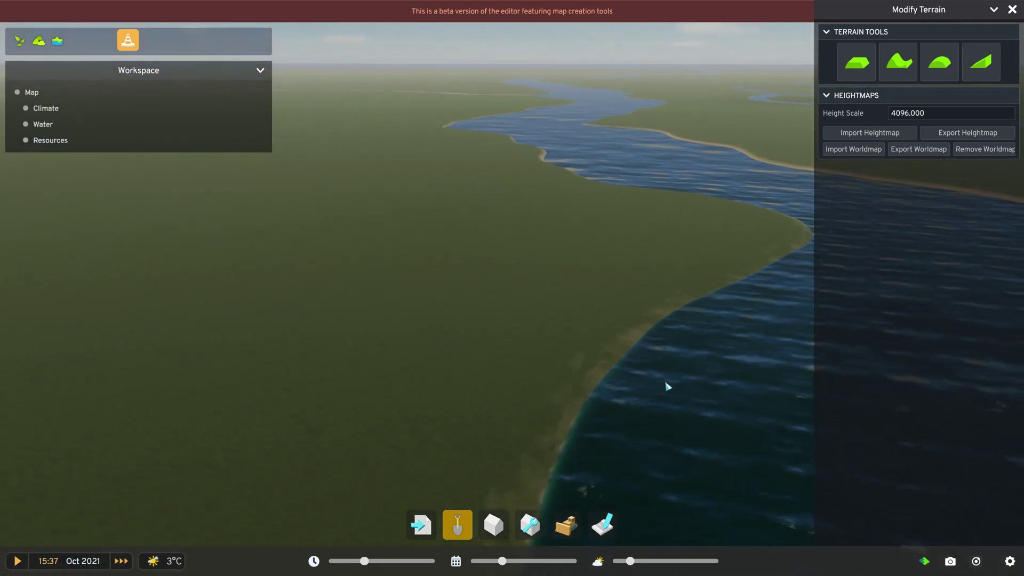
{"action": "key", "text": "w"}
{"action": "key", "text": "w"}
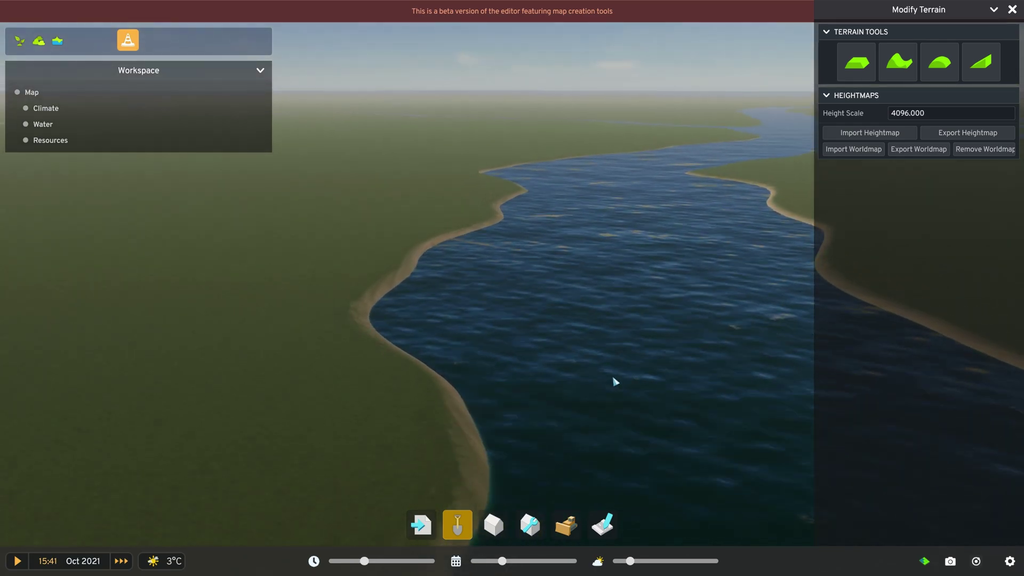
{"action": "key", "text": "w"}
{"action": "middle_click_drag", "start_coordinate": [597, 377], "coordinate": [485, 370]}
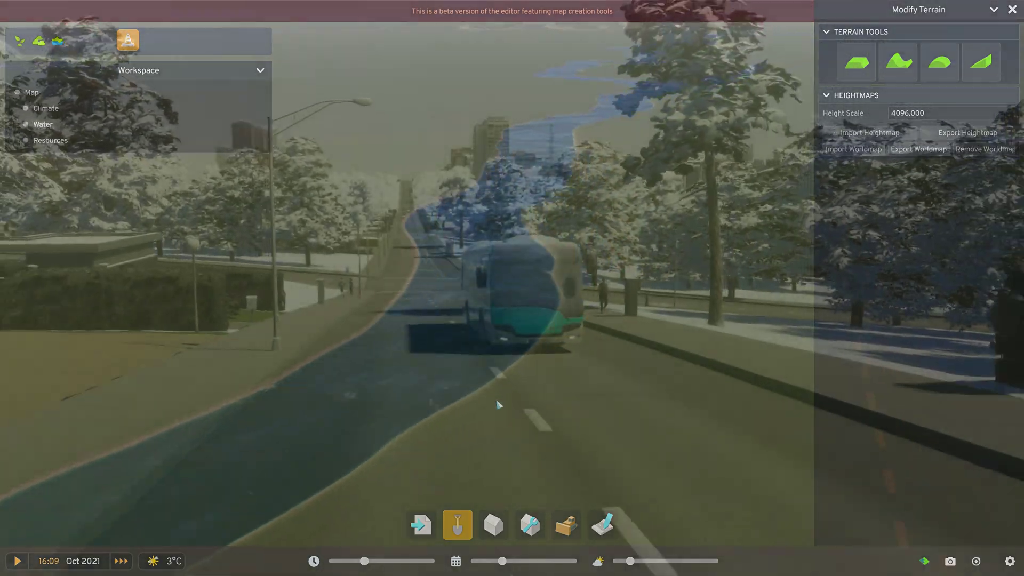